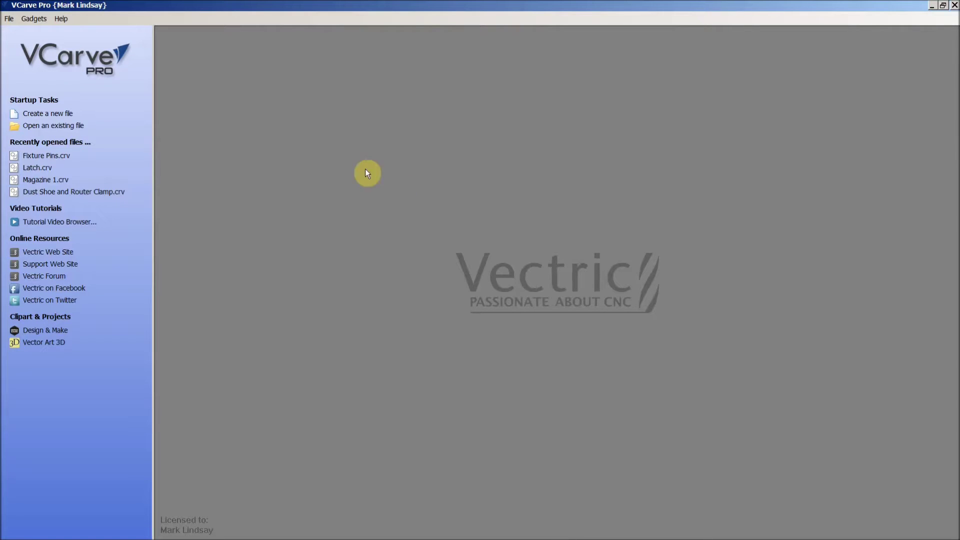
Create a new job 25 inches wide and 18 inches high, using 0.75-inch-thick material
{"action": "left_click", "coordinate": [45, 113]}
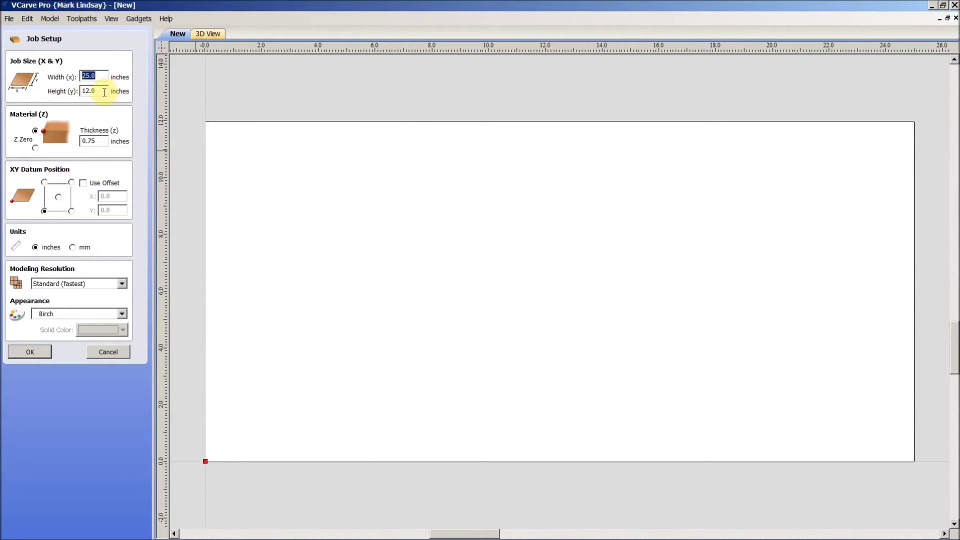
{"action": "left_click_drag", "start_coordinate": [103, 91], "coordinate": [71, 92]}
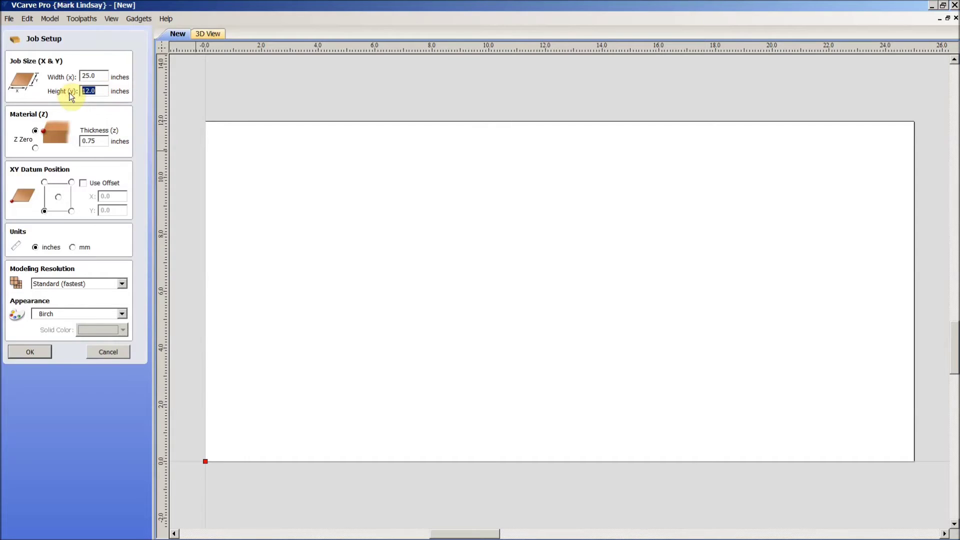
{"action": "type", "text": "18"}
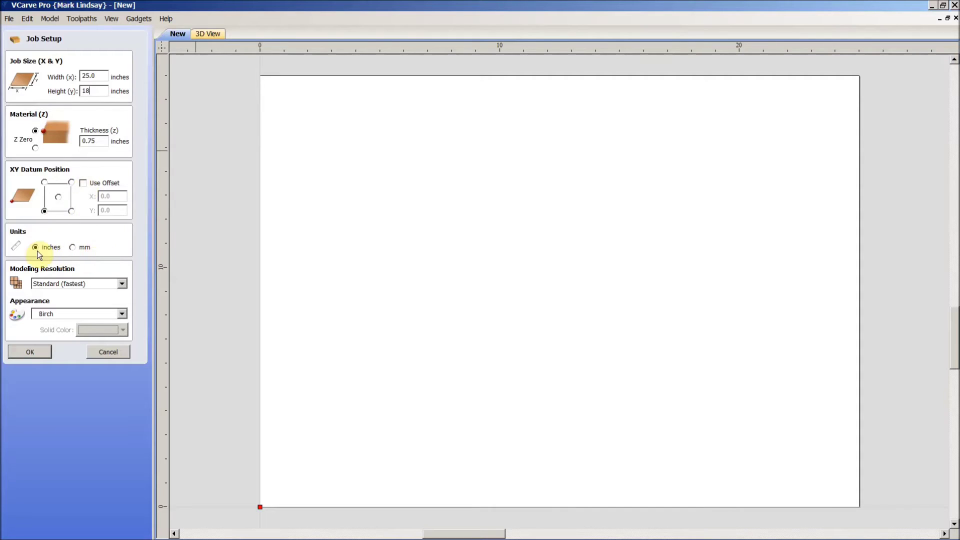
{"action": "left_click", "coordinate": [28, 352]}
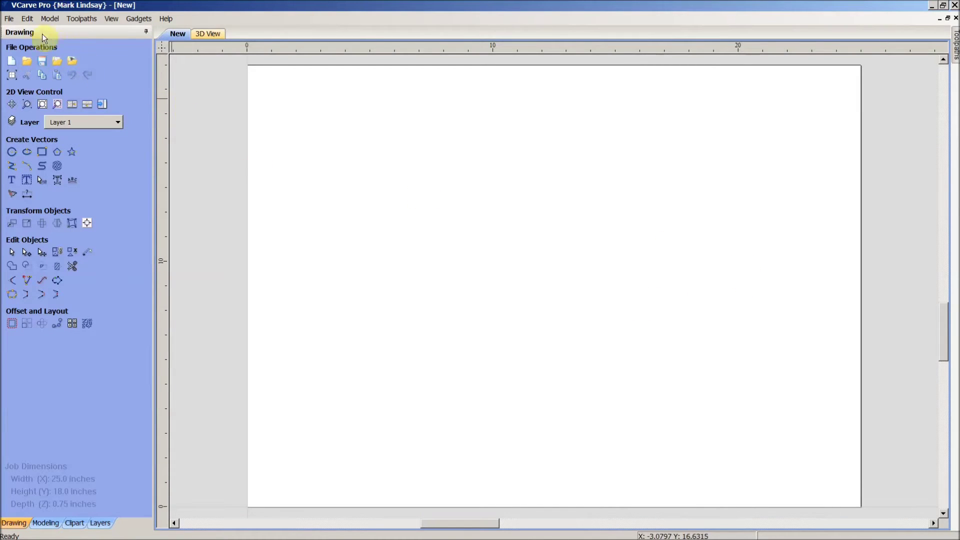
Import the vectors from BookShelf.dxf into the job
{"action": "left_click", "coordinate": [10, 19]}
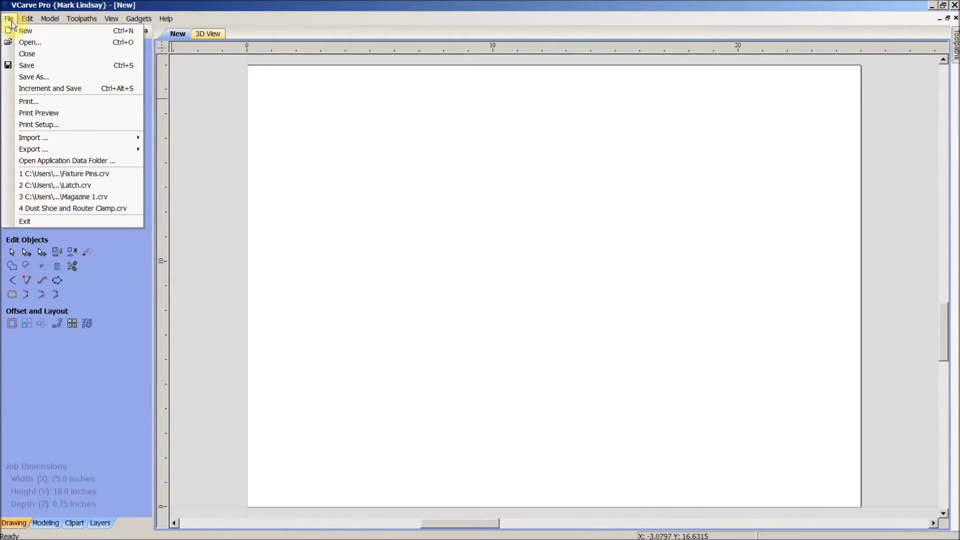
{"action": "mouse_move", "coordinate": [46, 138]}
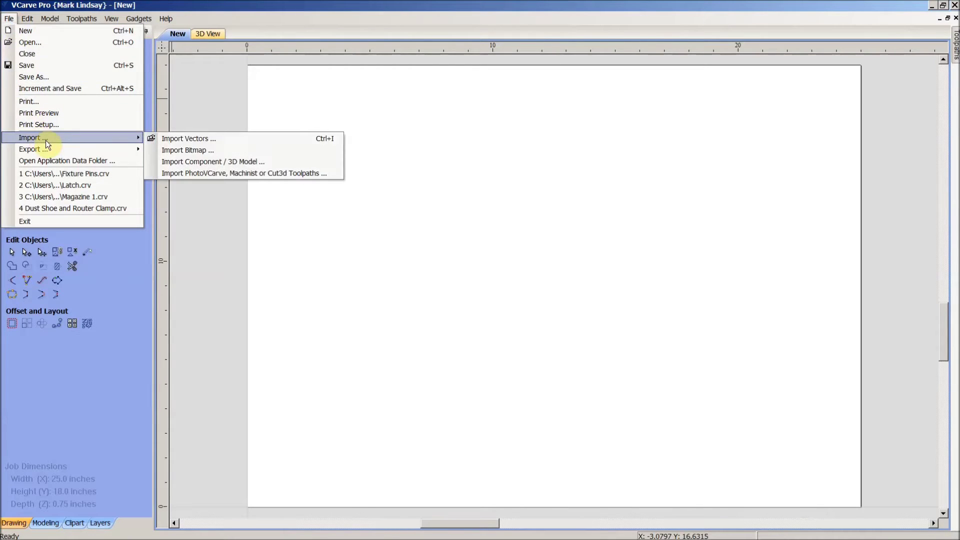
{"action": "left_click", "coordinate": [209, 138]}
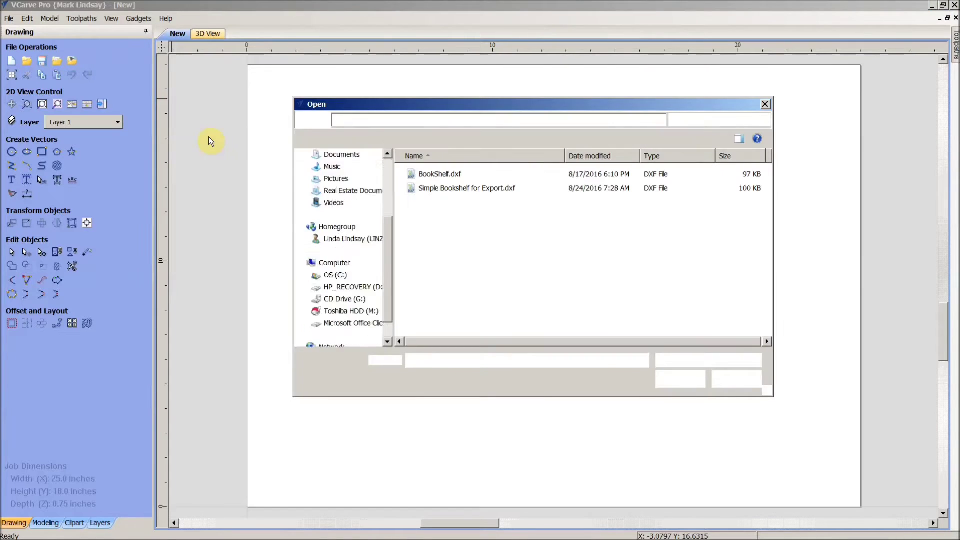
{"action": "double_click", "coordinate": [438, 179]}
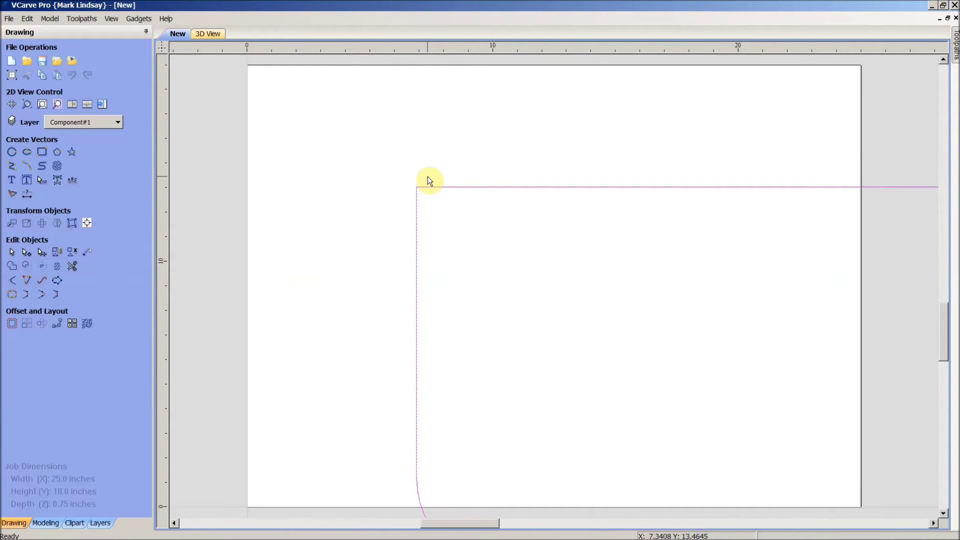
Scale all the imported bookshelf vectors proportionally to an overall width of 24 inches
{"action": "scroll", "coordinate": [429, 181], "scroll_direction": "down", "scroll_amount": 4}
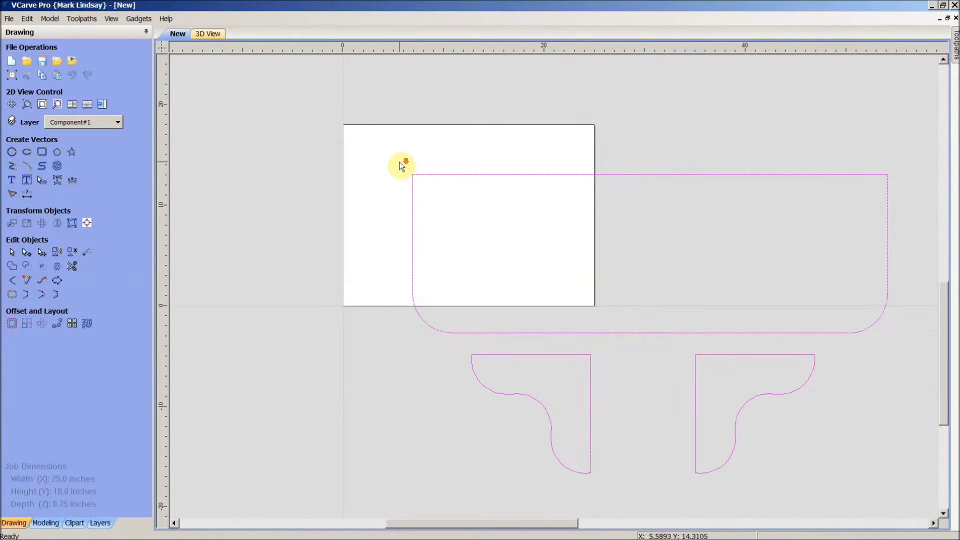
{"action": "scroll", "coordinate": [402, 165], "scroll_direction": "down", "scroll_amount": 1}
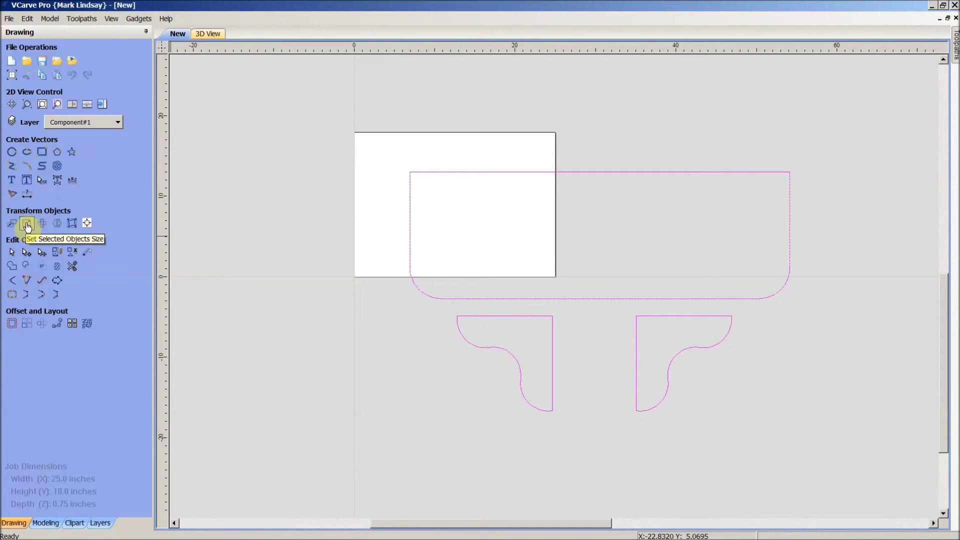
{"action": "left_click", "coordinate": [27, 226]}
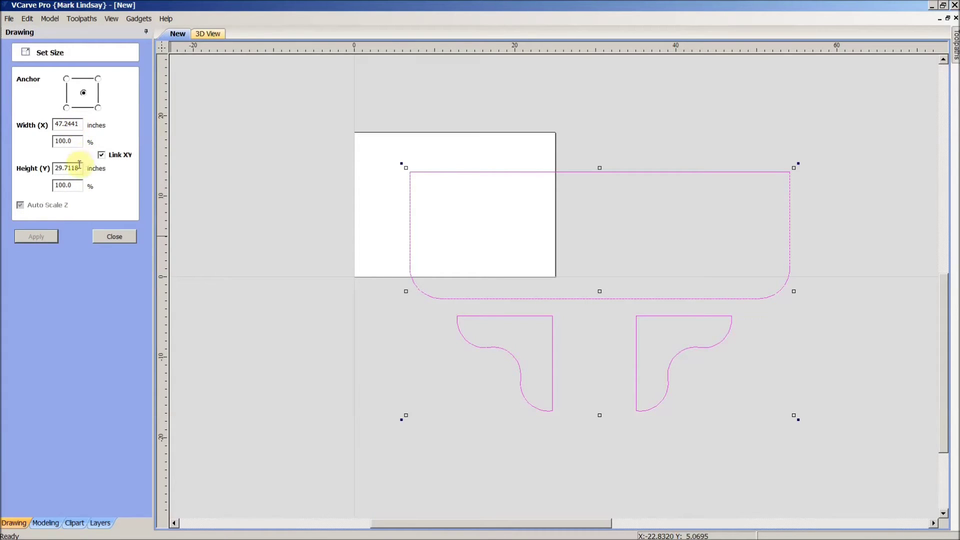
{"action": "left_click_drag", "start_coordinate": [83, 125], "coordinate": [33, 128]}
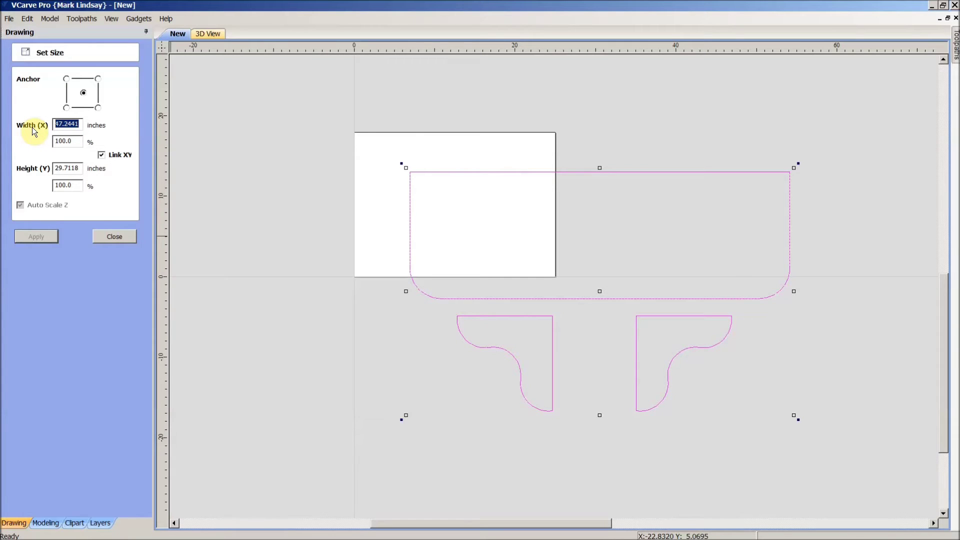
{"action": "type", "text": "24"}
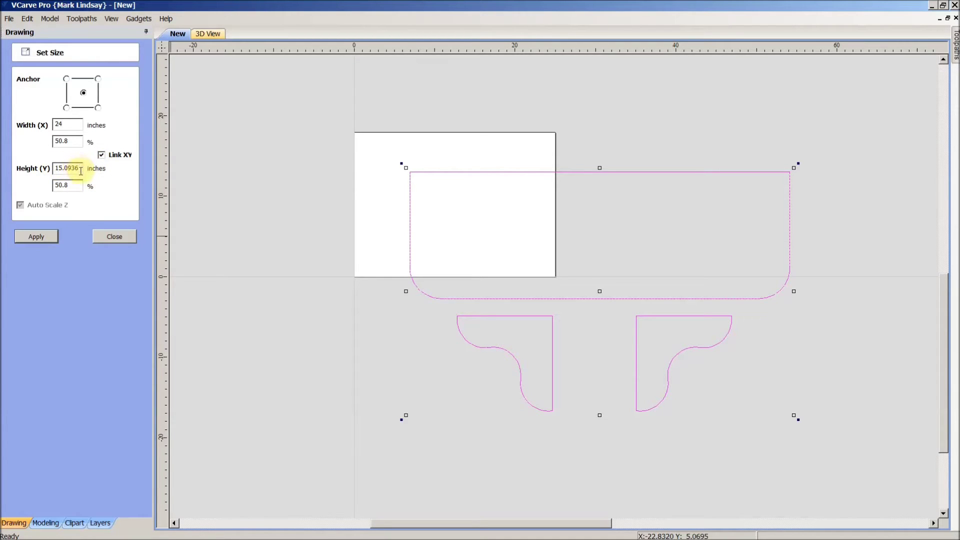
{"action": "left_click", "coordinate": [36, 237]}
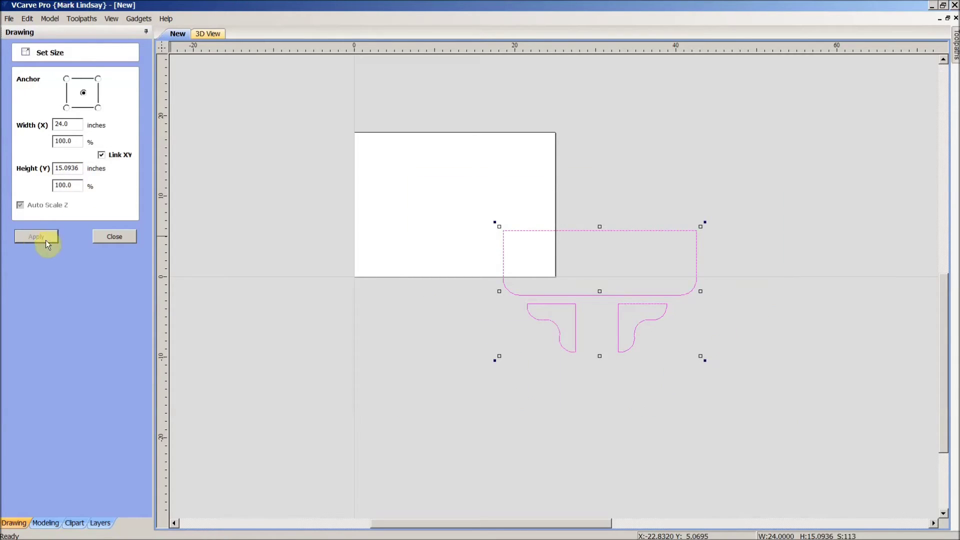
{"action": "left_click", "coordinate": [114, 236]}
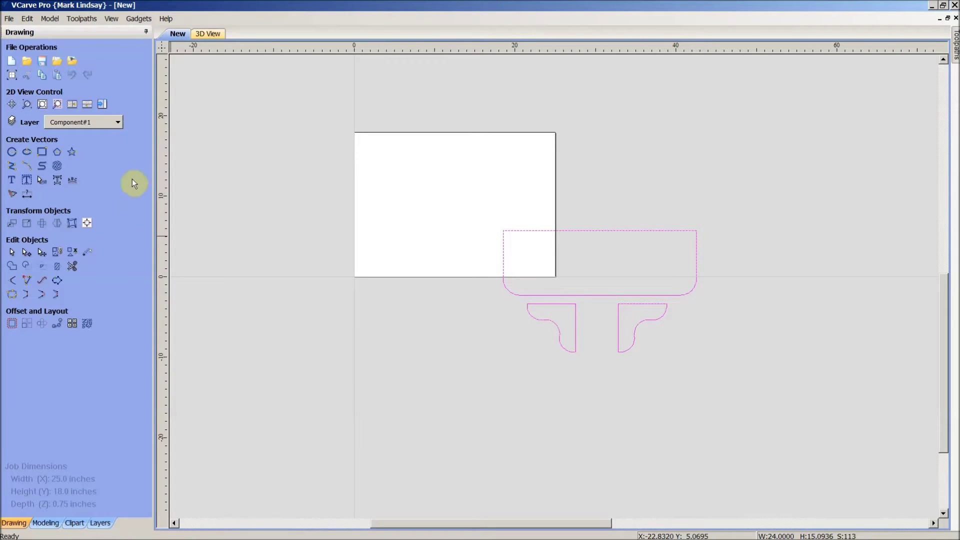
Center the scaled vectors on the material both horizontally and vertically
{"action": "left_click", "coordinate": [87, 223]}
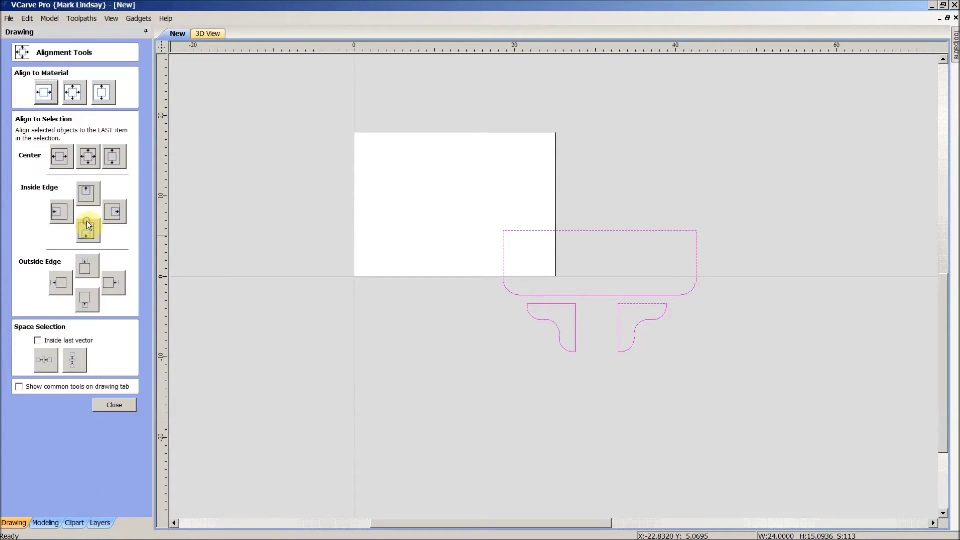
{"action": "left_click", "coordinate": [73, 93]}
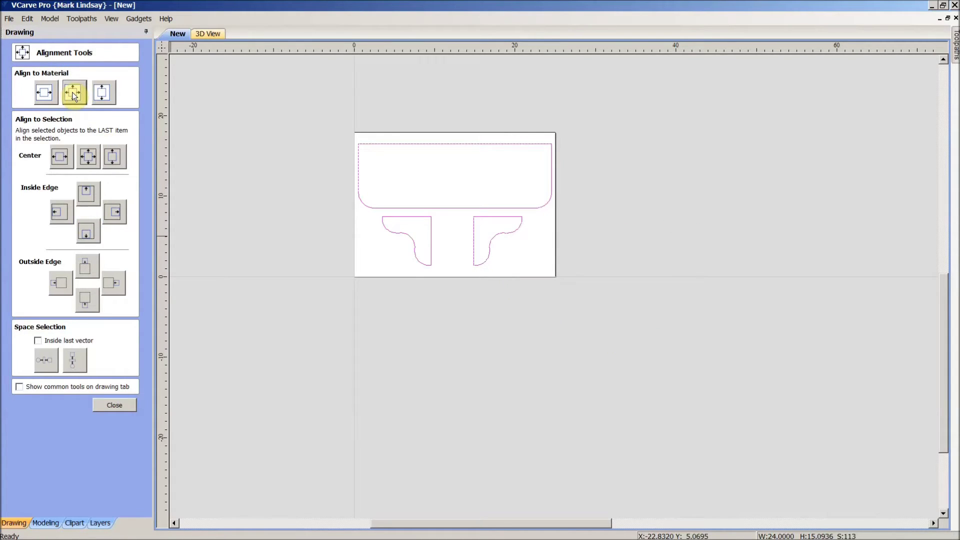
{"action": "left_click", "coordinate": [114, 405]}
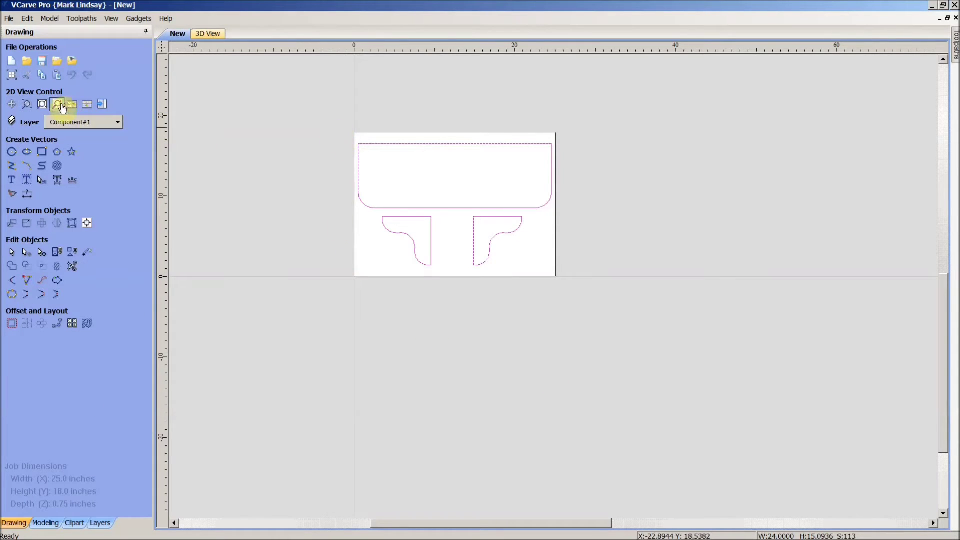
Reduce the job height to 16 inches without scaling the design
{"action": "left_click", "coordinate": [59, 104]}
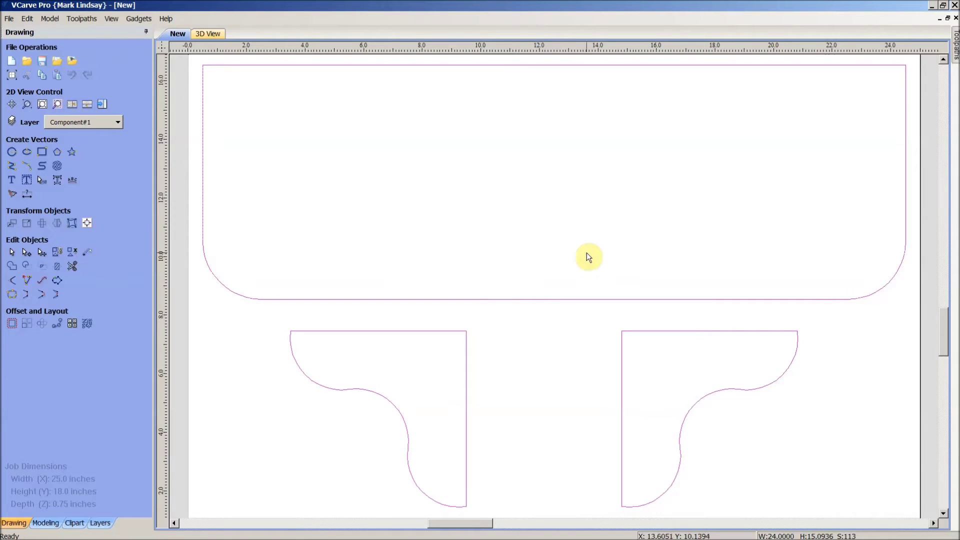
{"action": "scroll", "coordinate": [589, 257], "scroll_direction": "down", "scroll_amount": 1}
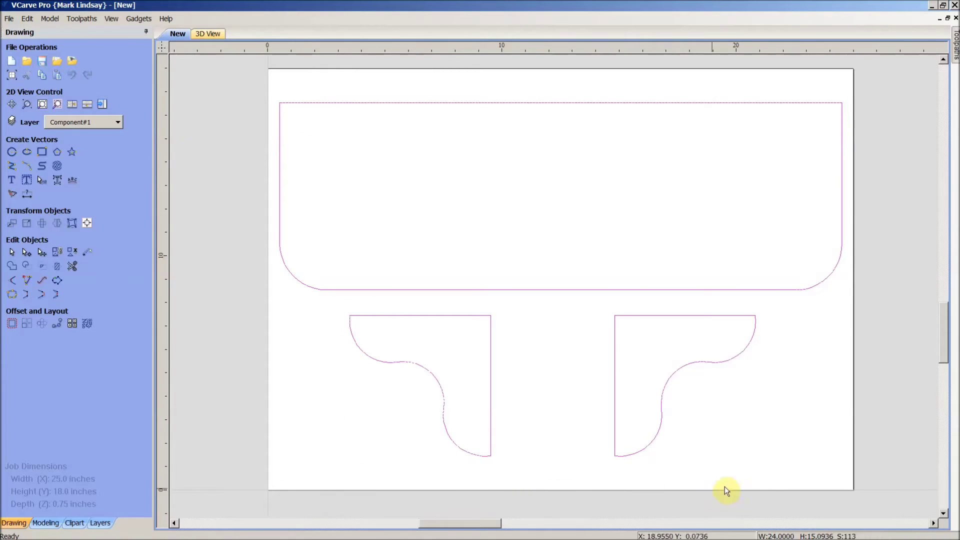
{"action": "left_click", "coordinate": [8, 75]}
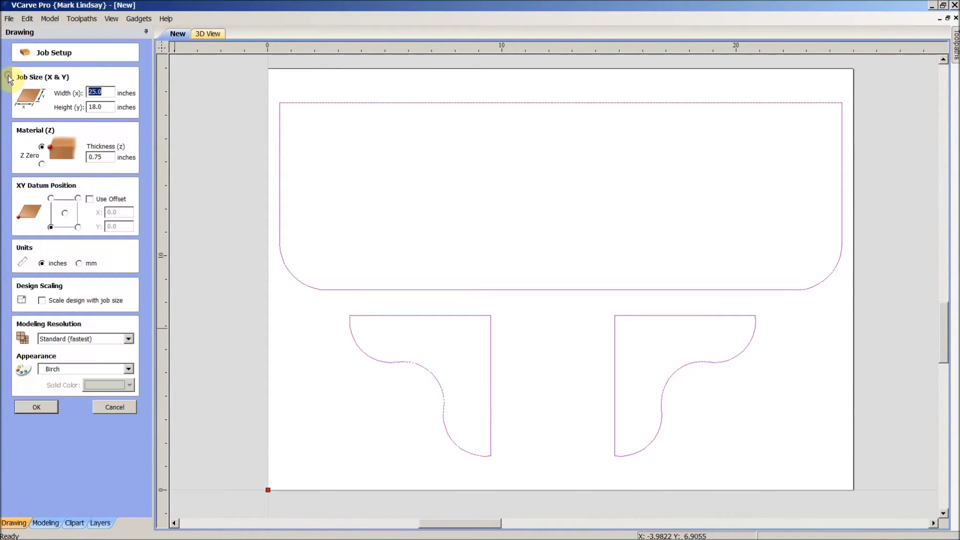
{"action": "left_click", "coordinate": [94, 107]}
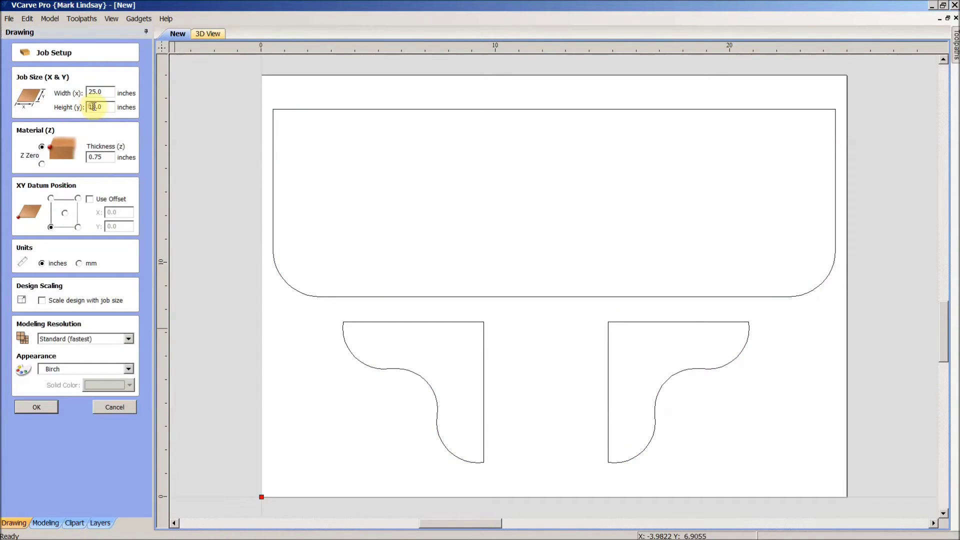
{"action": "key", "text": "BackSpace"}
{"action": "type", "text": "6"}
{"action": "key", "text": "Return"}
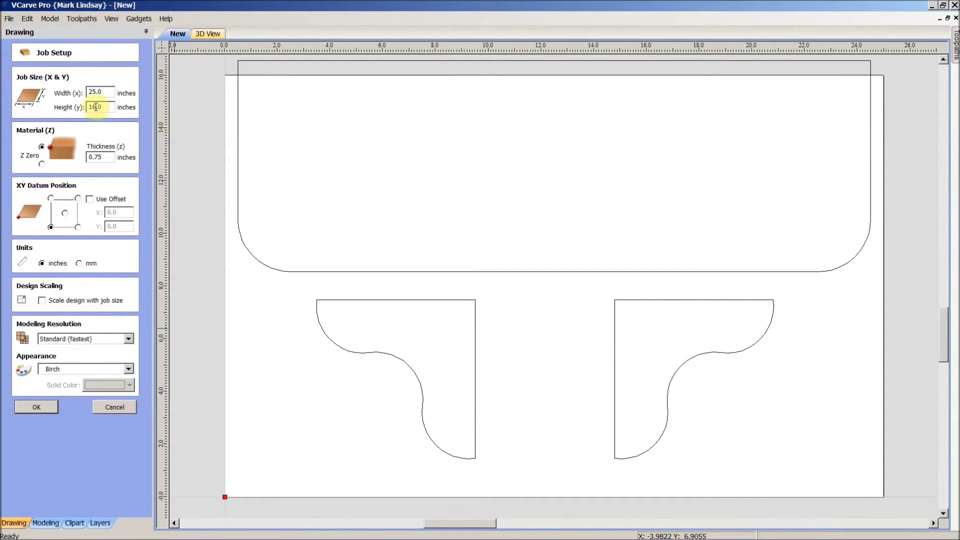
{"action": "left_click", "coordinate": [31, 404]}
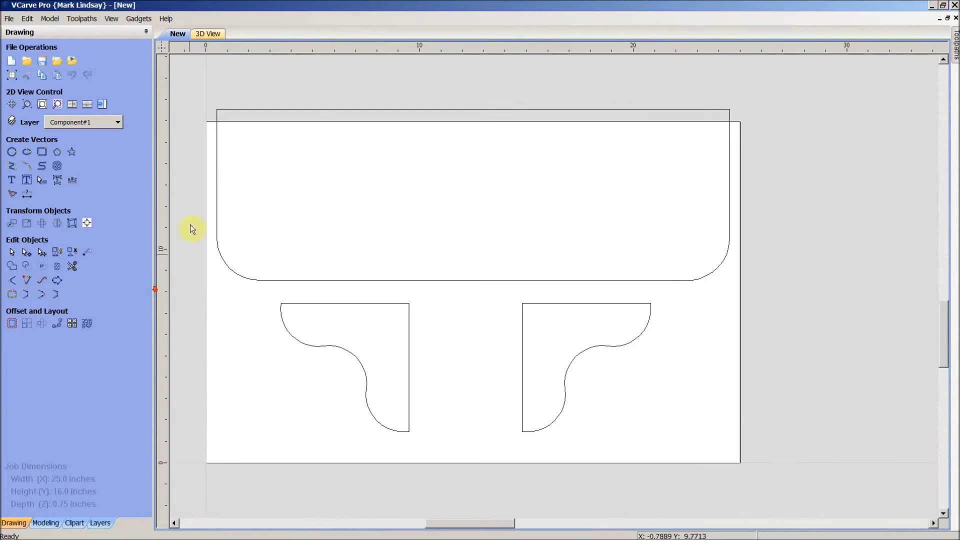
Select all the bookshelf vectors, center them on the resized material in both directions, and clear the selection
{"action": "left_click_drag", "start_coordinate": [197, 91], "coordinate": [796, 480]}
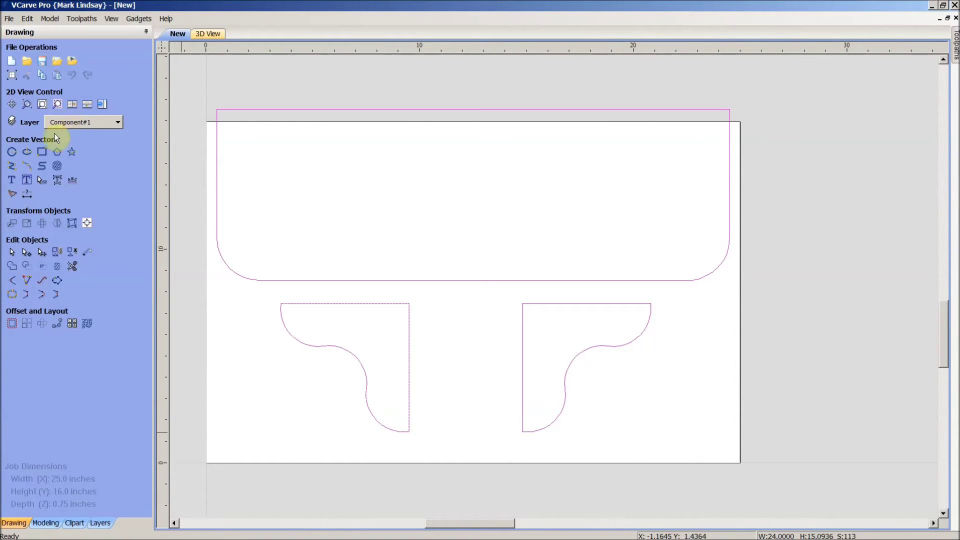
{"action": "left_click", "coordinate": [87, 223]}
{"action": "left_click", "coordinate": [72, 92]}
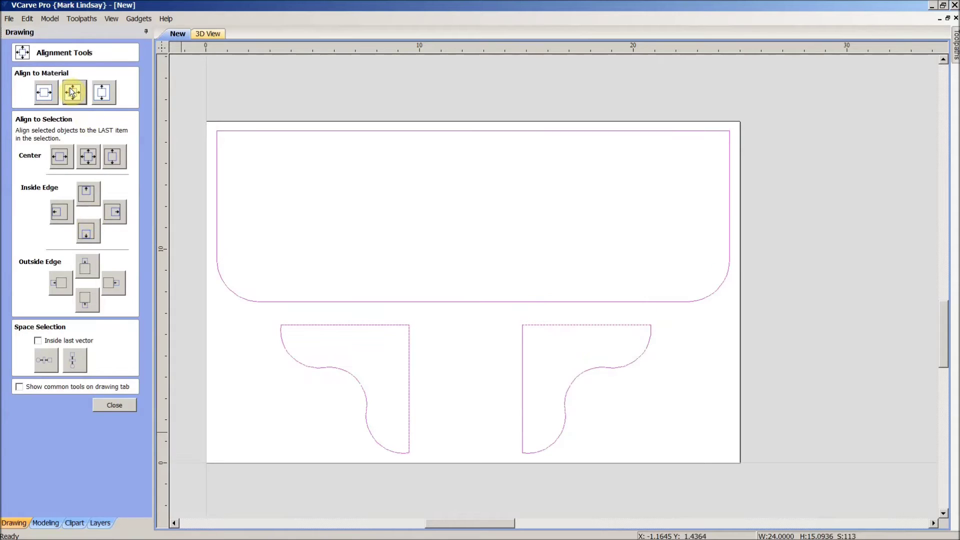
{"action": "left_click", "coordinate": [118, 406]}
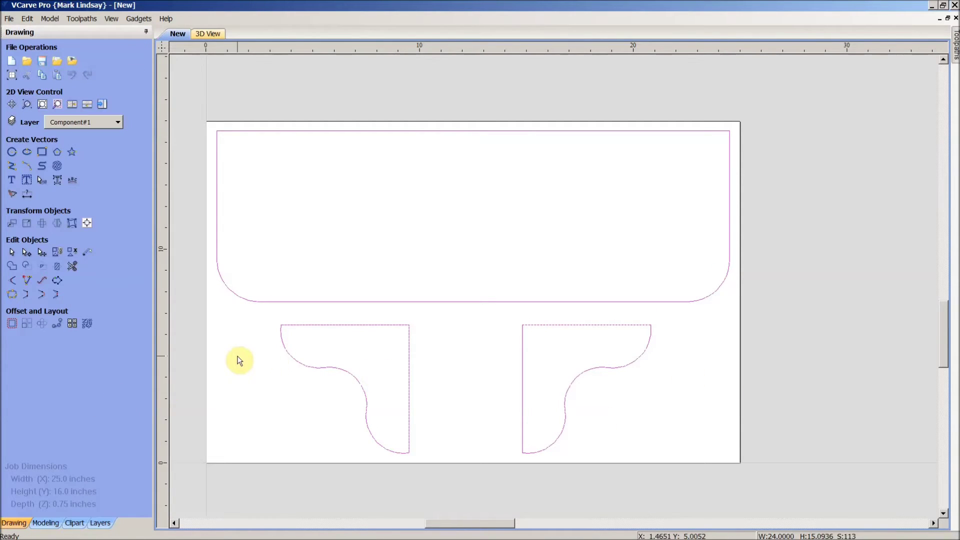
{"action": "left_click", "coordinate": [57, 106]}
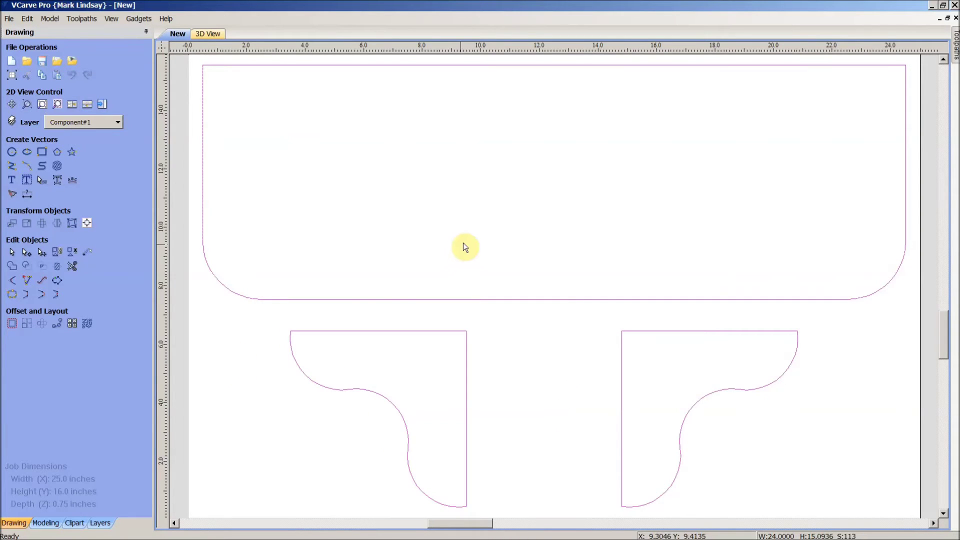
{"action": "left_click", "coordinate": [601, 212]}
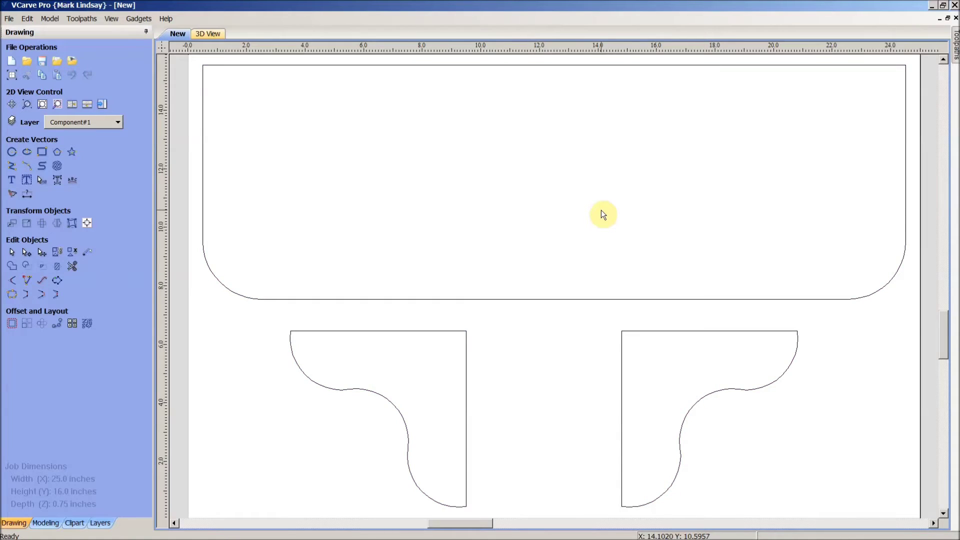
Select and delete all duplicate vectors in the design, and check again for any remaining duplicates
{"action": "scroll", "coordinate": [603, 214], "scroll_direction": "down", "scroll_amount": 1}
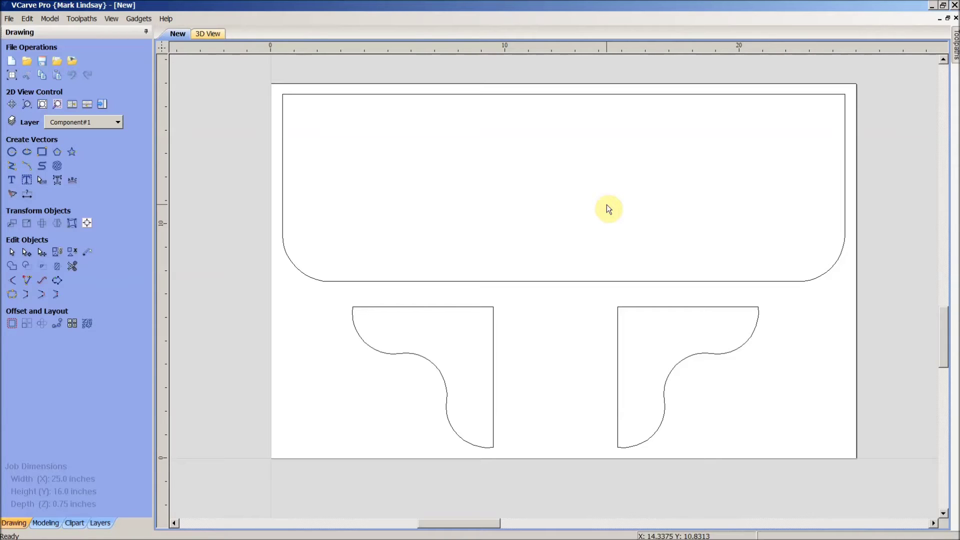
{"action": "right_click", "coordinate": [607, 205]}
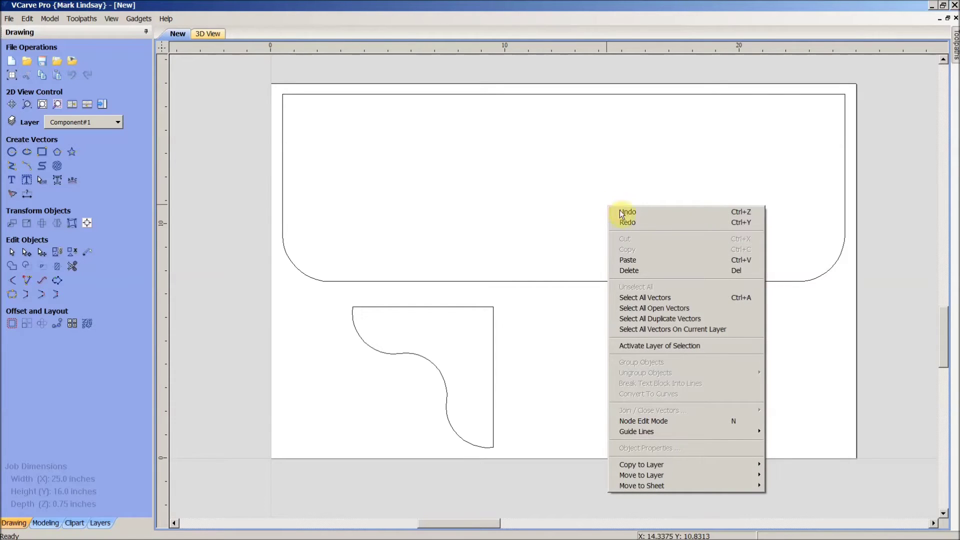
{"action": "left_click", "coordinate": [673, 320]}
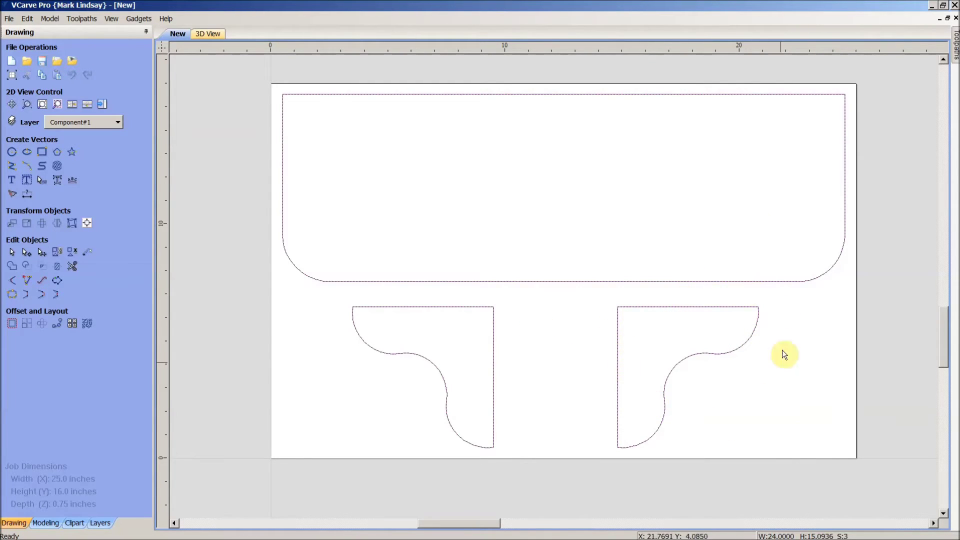
{"action": "left_click", "coordinate": [509, 187]}
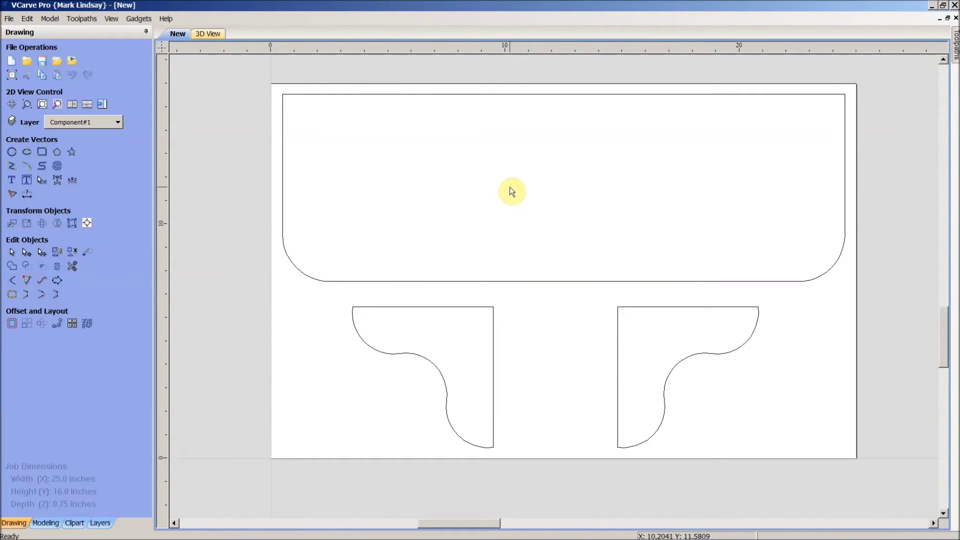
{"action": "right_click", "coordinate": [510, 190]}
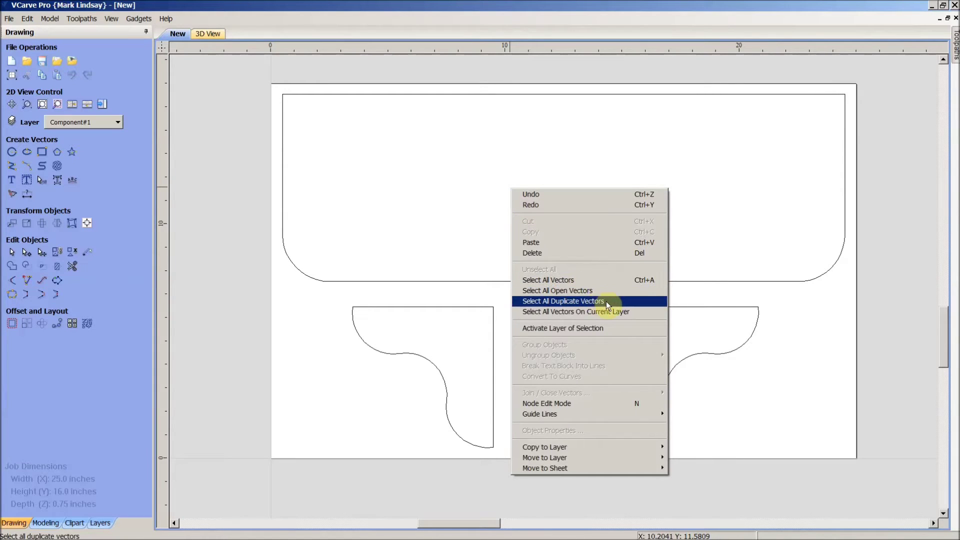
{"action": "left_click", "coordinate": [573, 302]}
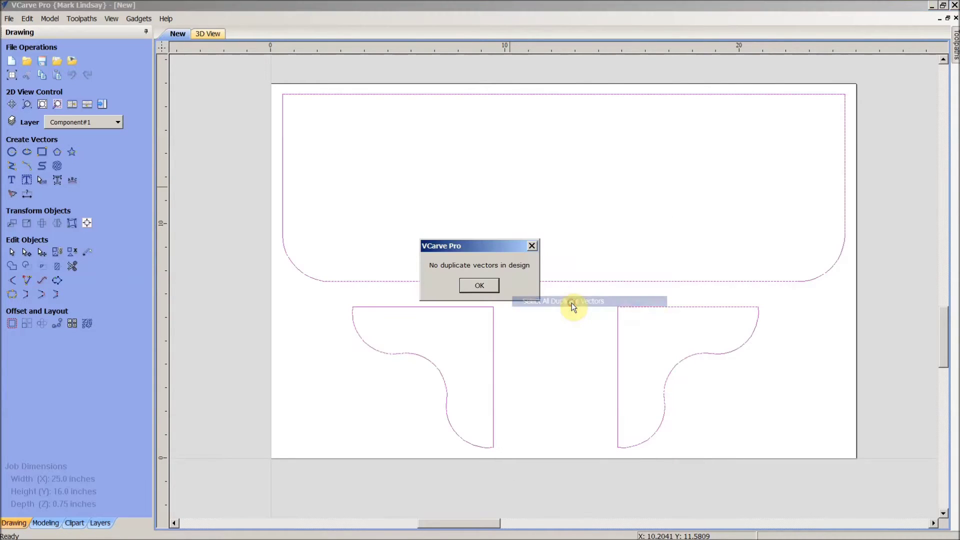
Duplicate the closed shelf outline and move the copy straight up until it sits just above the material
{"action": "left_click", "coordinate": [480, 287]}
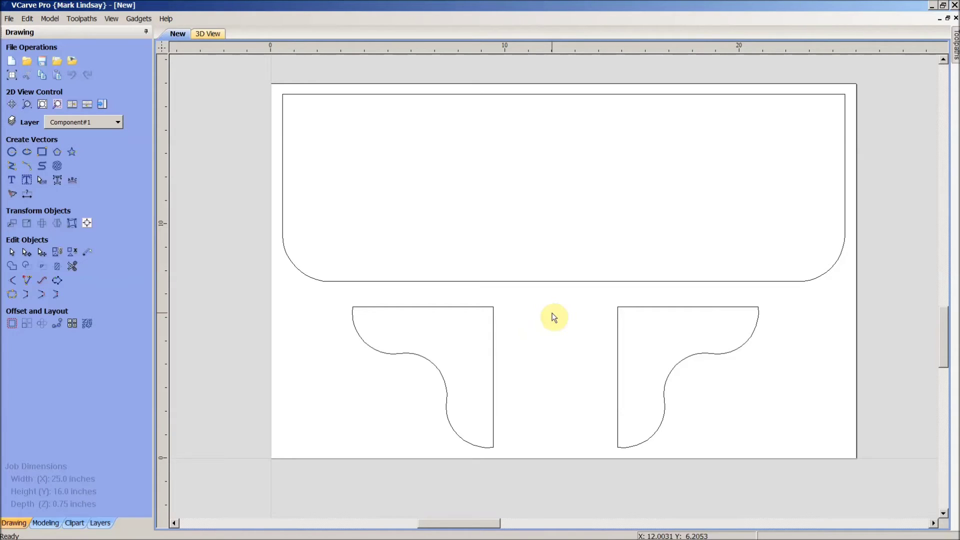
{"action": "left_click", "coordinate": [561, 281]}
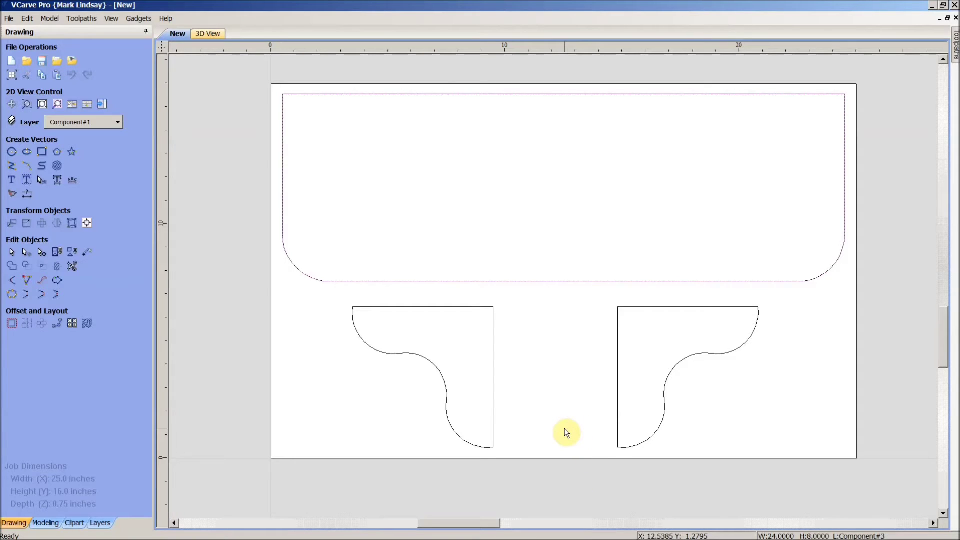
{"action": "key", "text": "ctrl+c"}
{"action": "key", "text": "ctrl+v"}
{"action": "key", "text": "Up"}
{"action": "key", "text": "Up"}
{"action": "key", "text": "Up"}
{"action": "key", "text": "Up"}
{"action": "key", "text": "Up"}
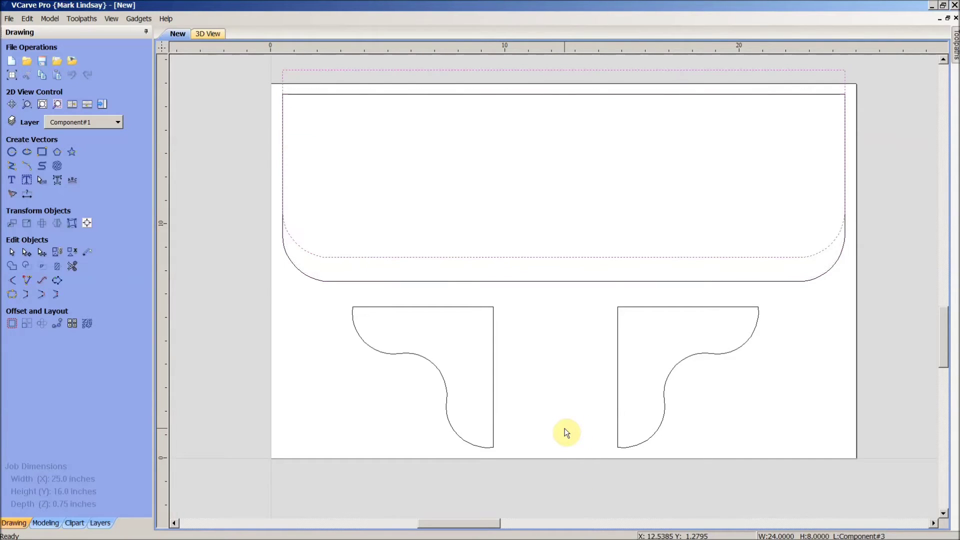
{"action": "key", "text": "Up"}
{"action": "key", "text": "Up"}
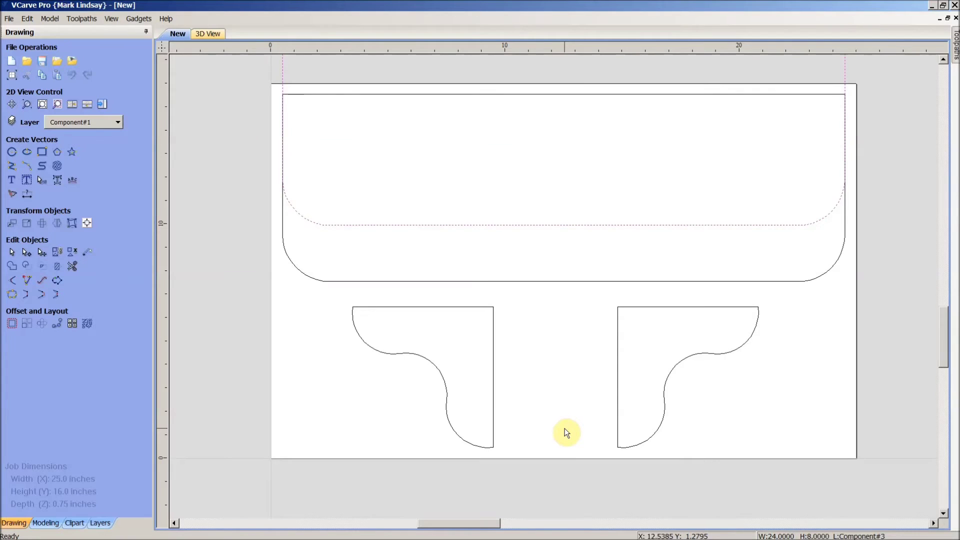
{"action": "scroll", "coordinate": [565, 429], "scroll_direction": "down", "scroll_amount": 2}
{"action": "key", "text": "Up"}
{"action": "key", "text": "Up"}
{"action": "key", "text": "Up"}
{"action": "key", "text": "Up"}
{"action": "key", "text": "Up"}
{"action": "key", "text": "Up"}
{"action": "key", "text": "Up"}
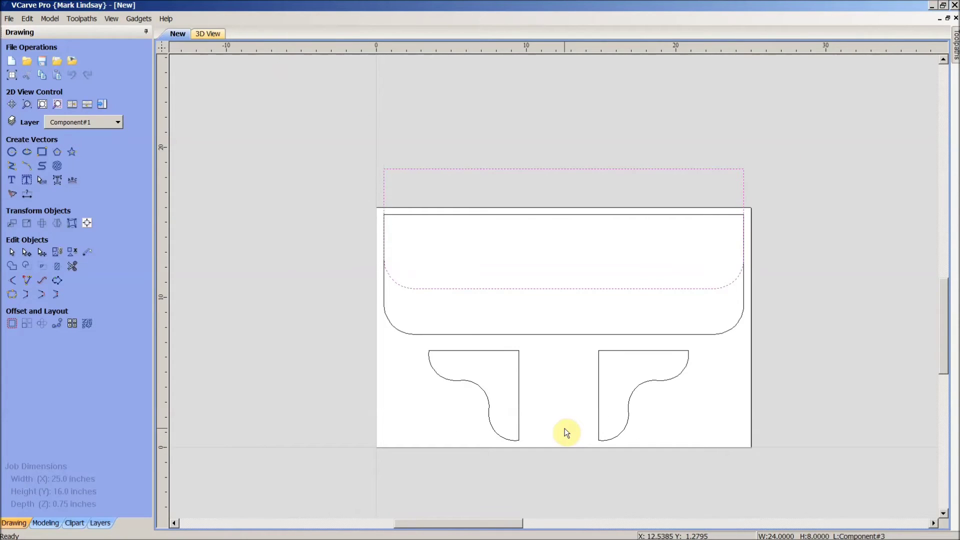
{"action": "key", "text": "Up"}
{"action": "key", "text": "Up"}
{"action": "key", "text": "Up"}
{"action": "key", "text": "Up"}
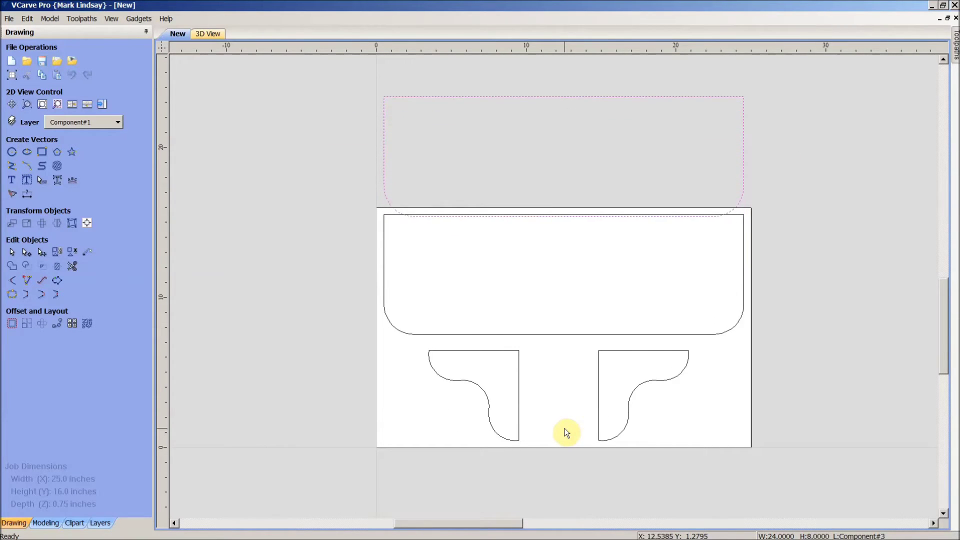
{"action": "key", "text": "Up"}
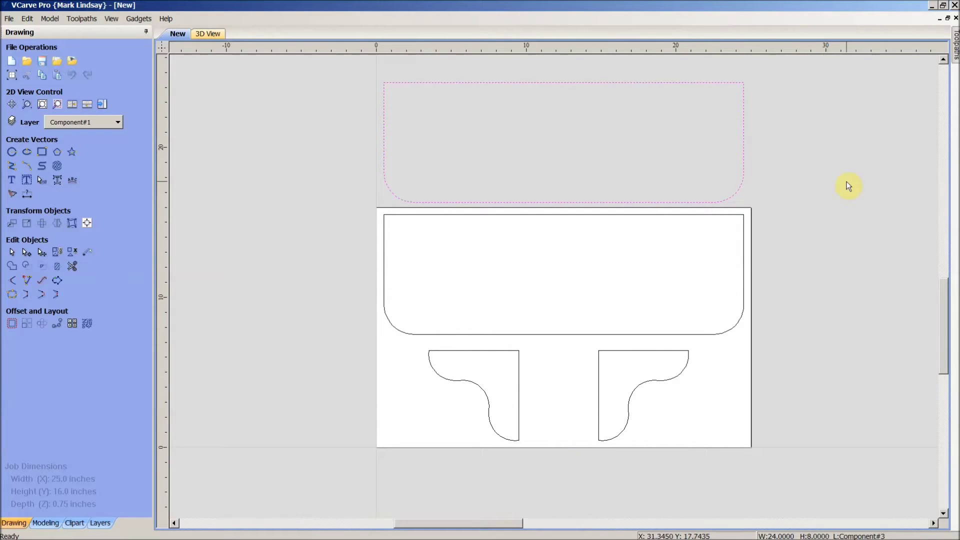
Check the shelf outline left on the material for loose segments, select all of them, and delete them
{"action": "left_click", "coordinate": [736, 353]}
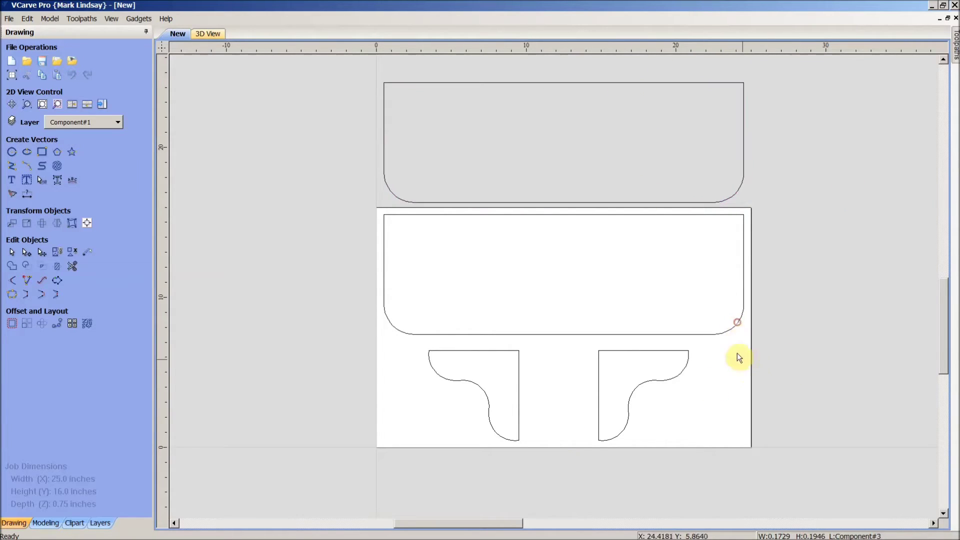
{"action": "left_click", "coordinate": [707, 335]}
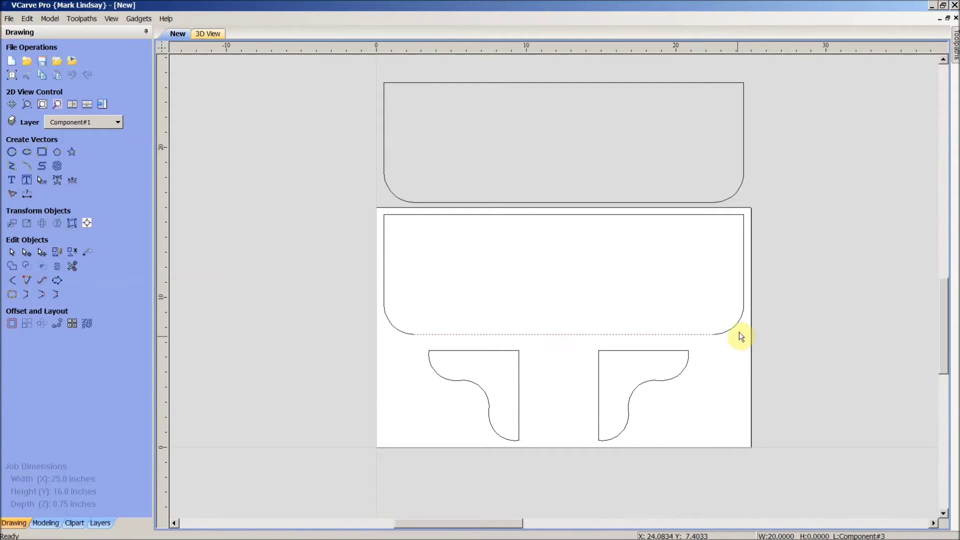
{"action": "left_click", "coordinate": [744, 275]}
{"action": "left_click", "coordinate": [773, 351]}
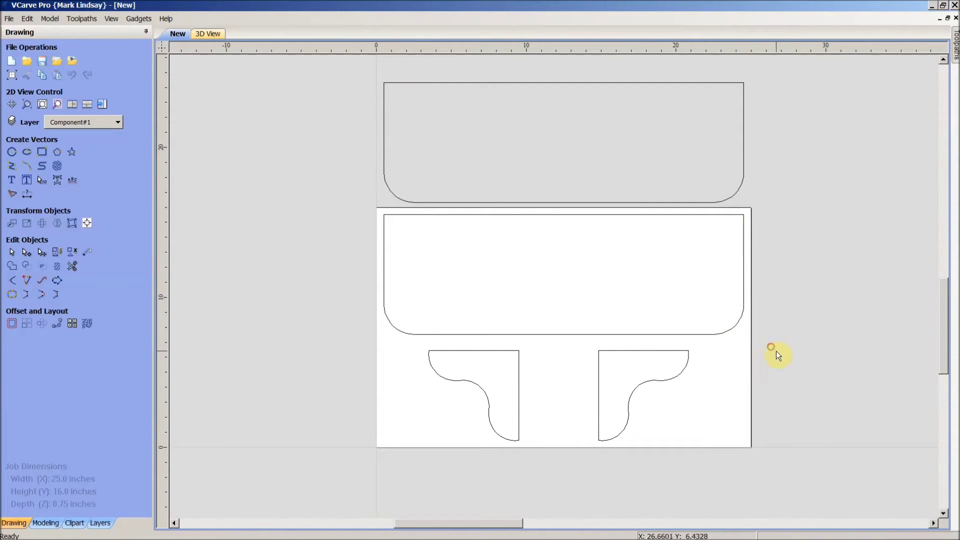
{"action": "left_click_drag", "start_coordinate": [781, 199], "coordinate": [536, 347]}
{"action": "left_click", "coordinate": [847, 311]}
{"action": "left_click_drag", "start_coordinate": [359, 201], "coordinate": [755, 345]}
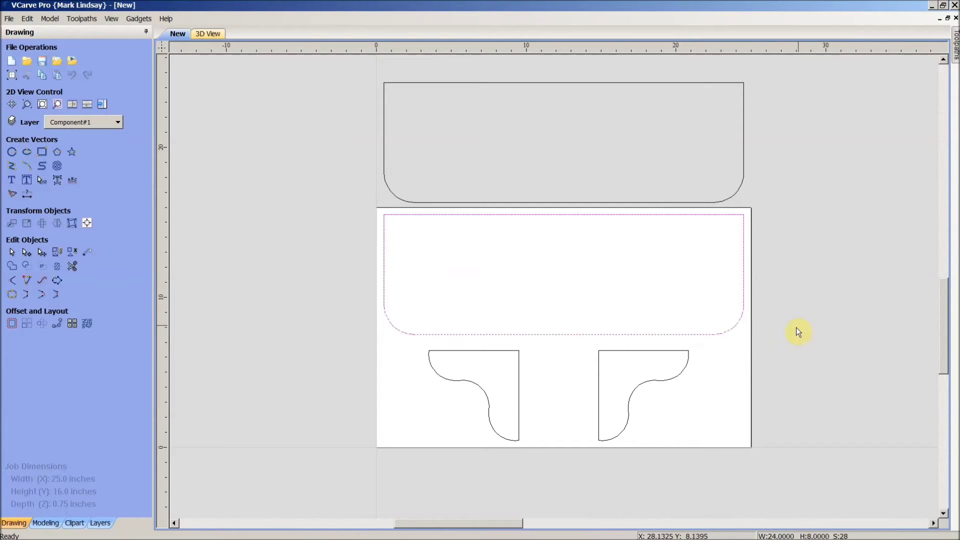
{"action": "key", "text": "Delete"}
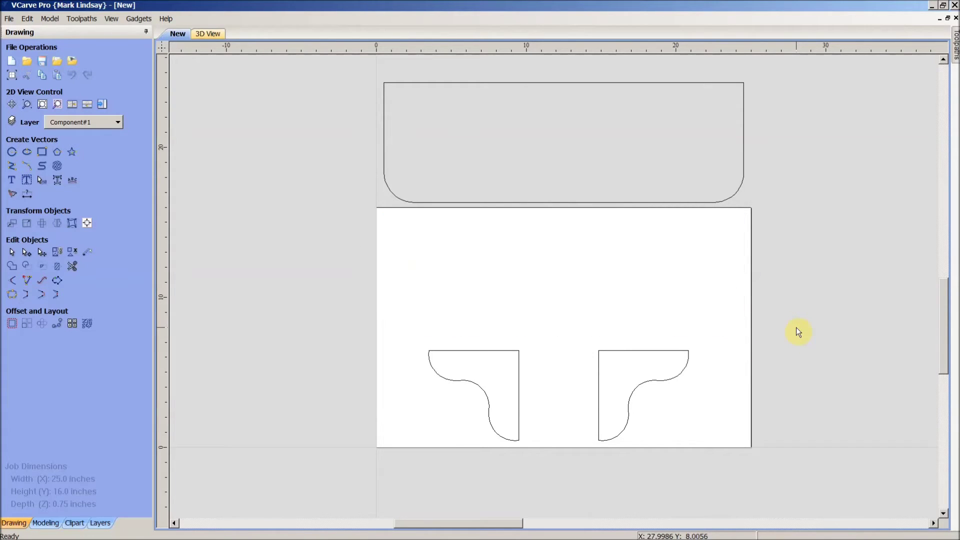
Duplicate the closed outline of the right bracket and move the copy to the right, clear of the original
{"action": "left_click", "coordinate": [636, 350]}
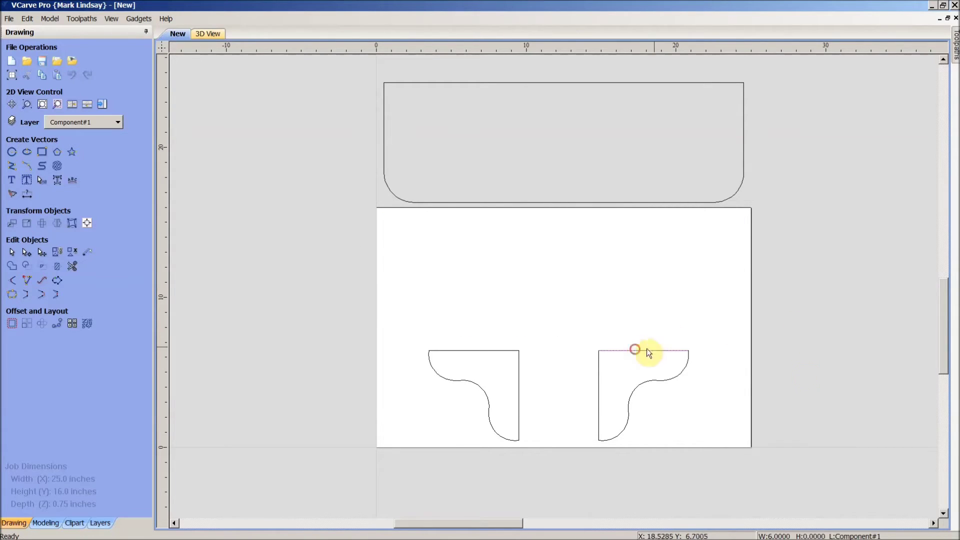
{"action": "left_click", "coordinate": [599, 406]}
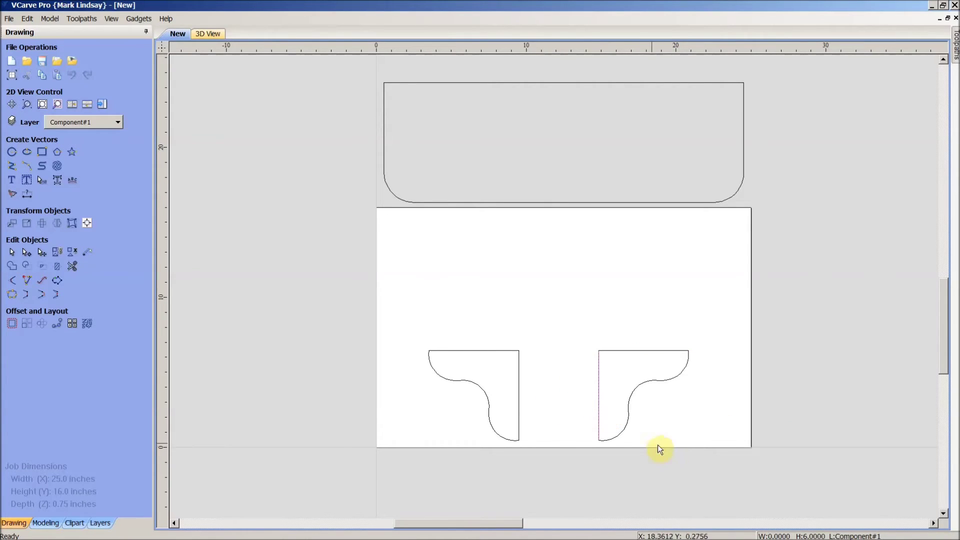
{"action": "left_click", "coordinate": [622, 432], "text": "shift"}
{"action": "key", "text": "ctrl+c"}
{"action": "key", "text": "ctrl+v"}
{"action": "key", "text": "Right"}
{"action": "key", "text": "Right"}
{"action": "key", "text": "Right"}
{"action": "key", "text": "Right"}
{"action": "key", "text": "Right"}
{"action": "key", "text": "Right"}
{"action": "key", "text": "Right"}
{"action": "key", "text": "Right"}
{"action": "key", "text": "Right"}
{"action": "key", "text": "Right"}
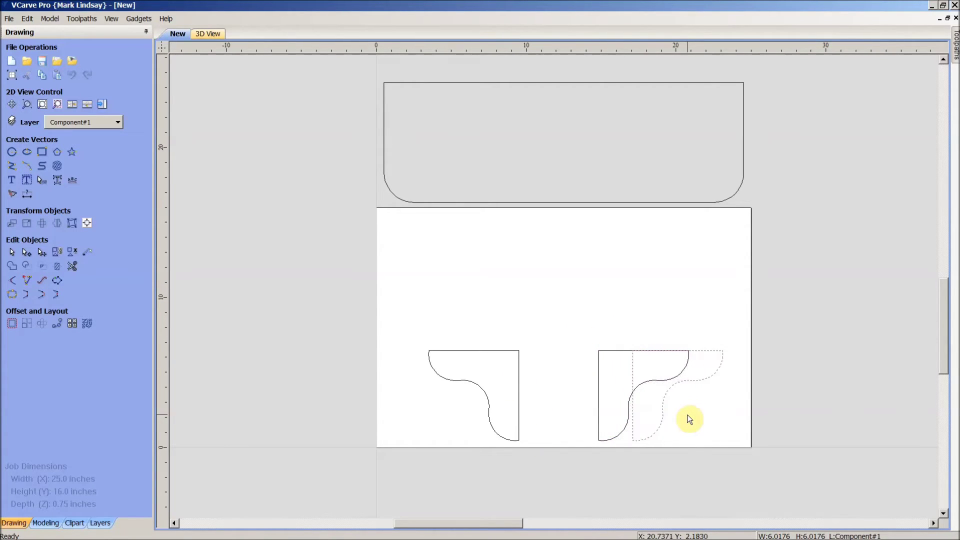
{"action": "key", "text": "Right"}
{"action": "key", "text": "Right"}
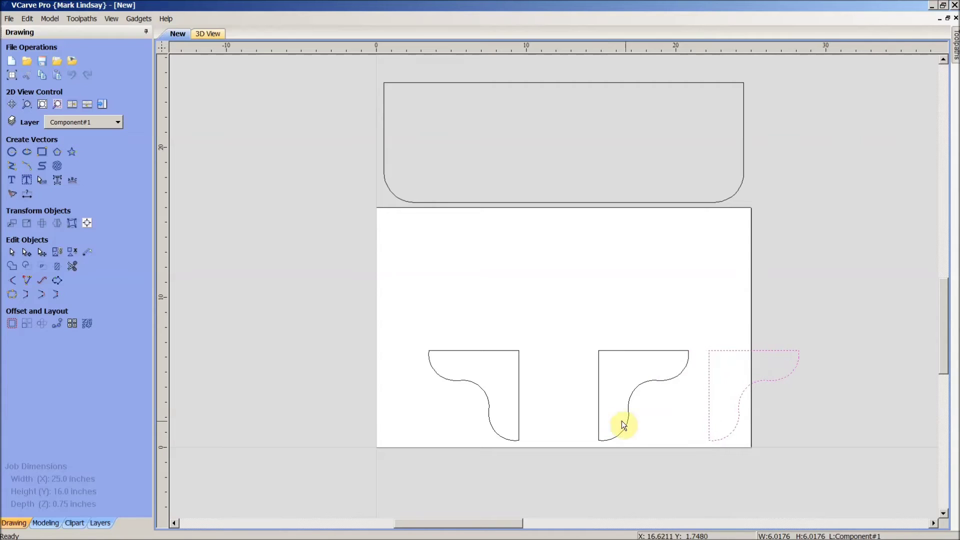
Select all the loose segments left at the right bracket's original position and delete them
{"action": "left_click_drag", "start_coordinate": [622, 431], "coordinate": [623, 434]}
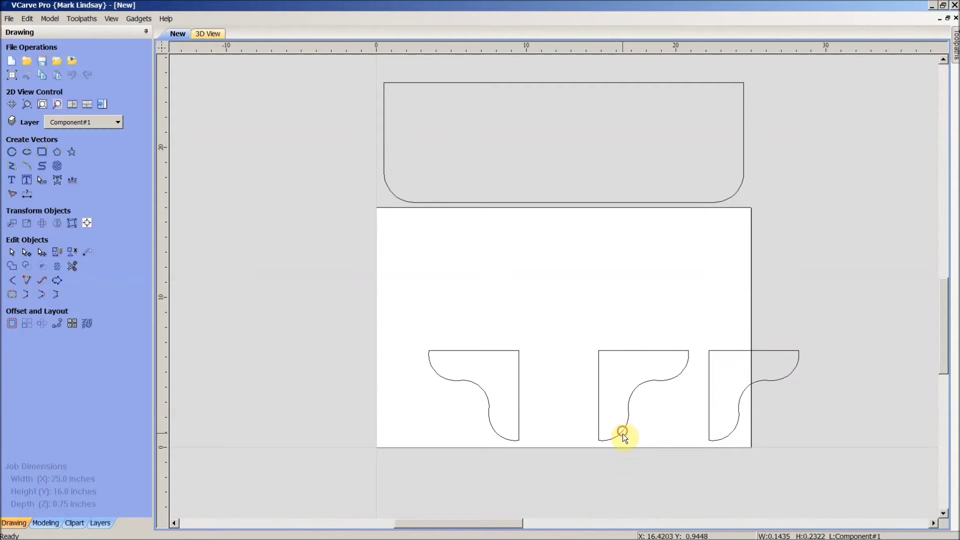
{"action": "left_click", "coordinate": [644, 389]}
{"action": "left_click_drag", "start_coordinate": [690, 332], "coordinate": [575, 451]}
{"action": "key", "text": "Delete"}
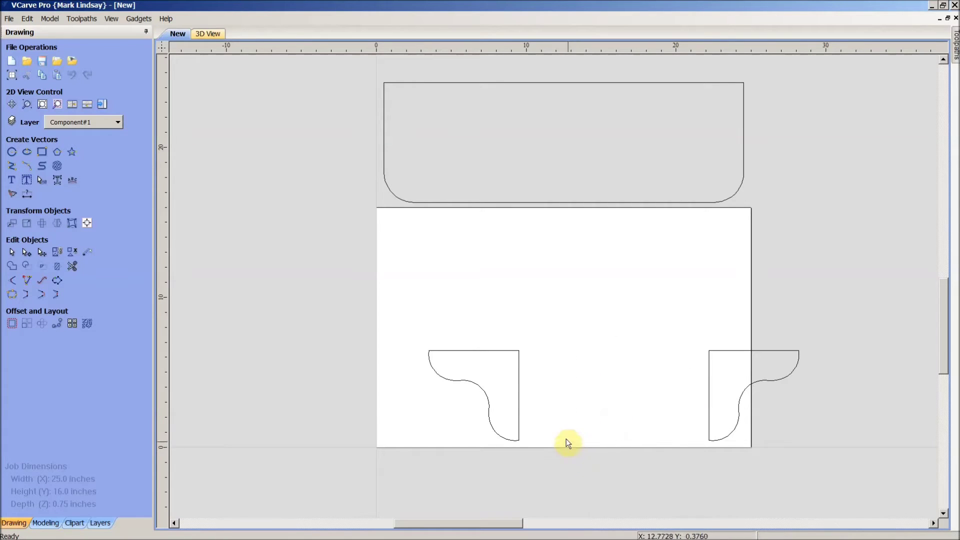
Move the left bracket's closed outline to the right, then select and delete the loose segments left behind
{"action": "left_click", "coordinate": [519, 388]}
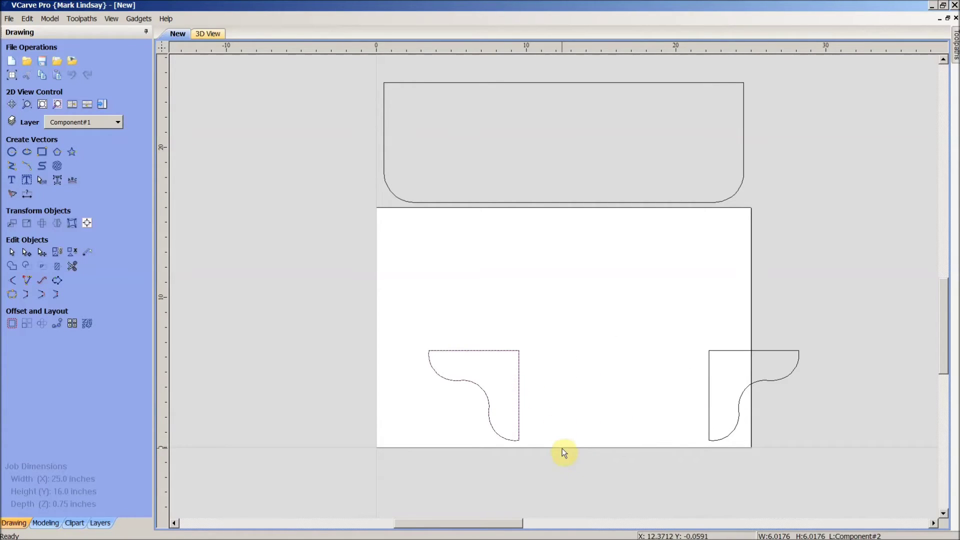
{"action": "left_click_drag", "start_coordinate": [432, 359], "coordinate": [410, 467], "text": "ctrl"}
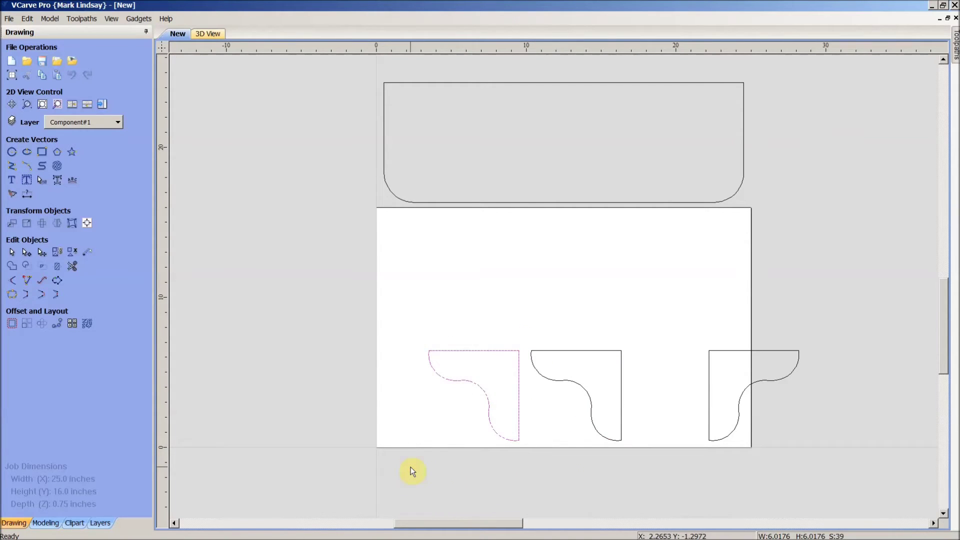
{"action": "key", "text": "Delete"}
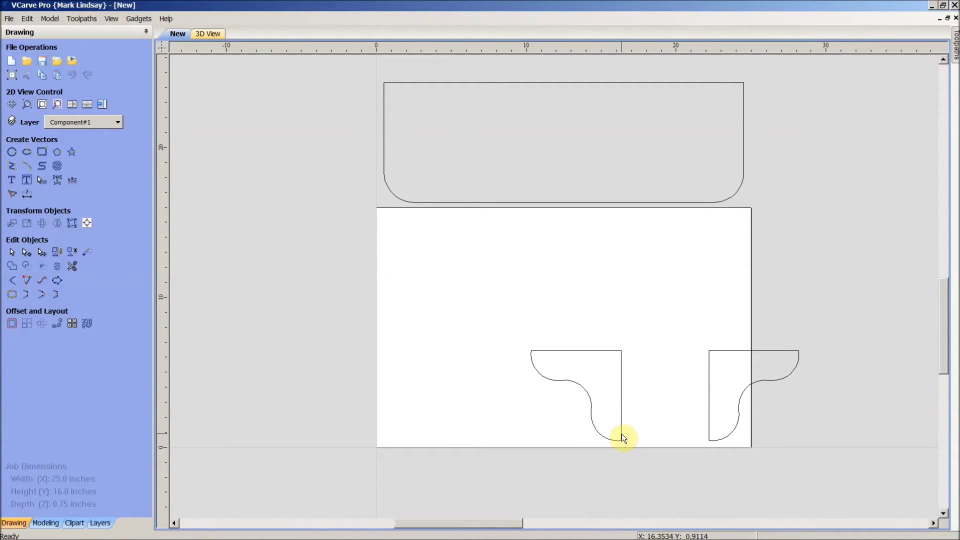
Select both closed bracket outlines and move them left together until they sit fully on the material
{"action": "left_click", "coordinate": [710, 385]}
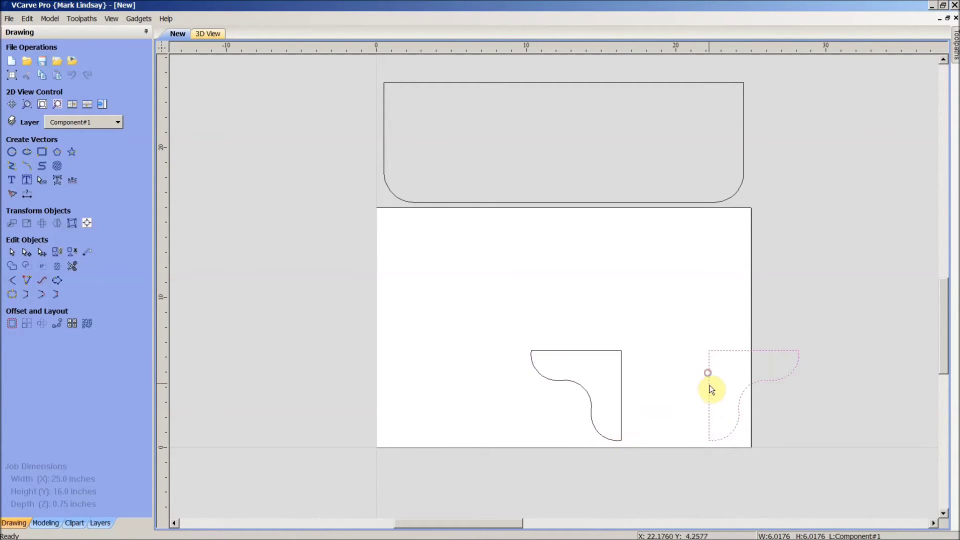
{"action": "left_click", "coordinate": [733, 350]}
{"action": "left_click", "coordinate": [655, 362]}
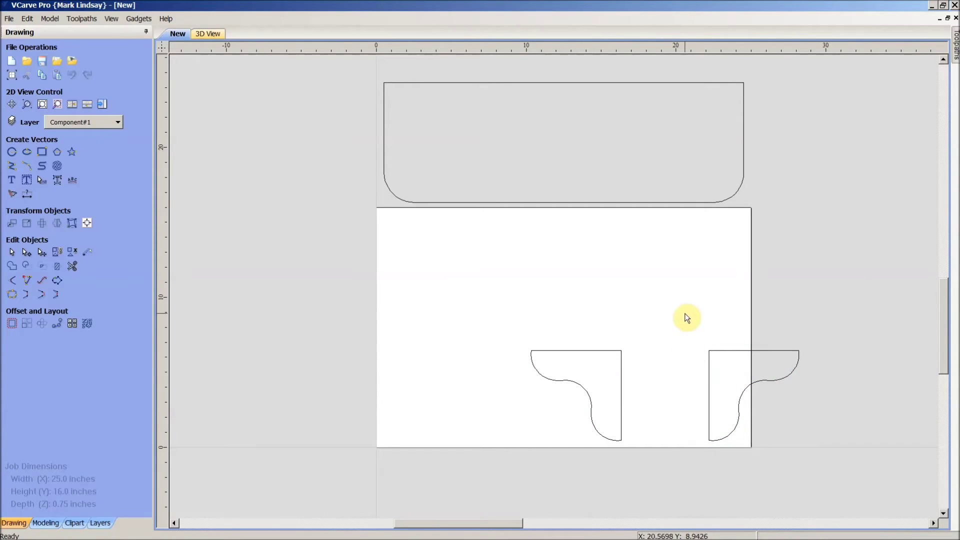
{"action": "left_click_drag", "start_coordinate": [826, 324], "coordinate": [524, 461]}
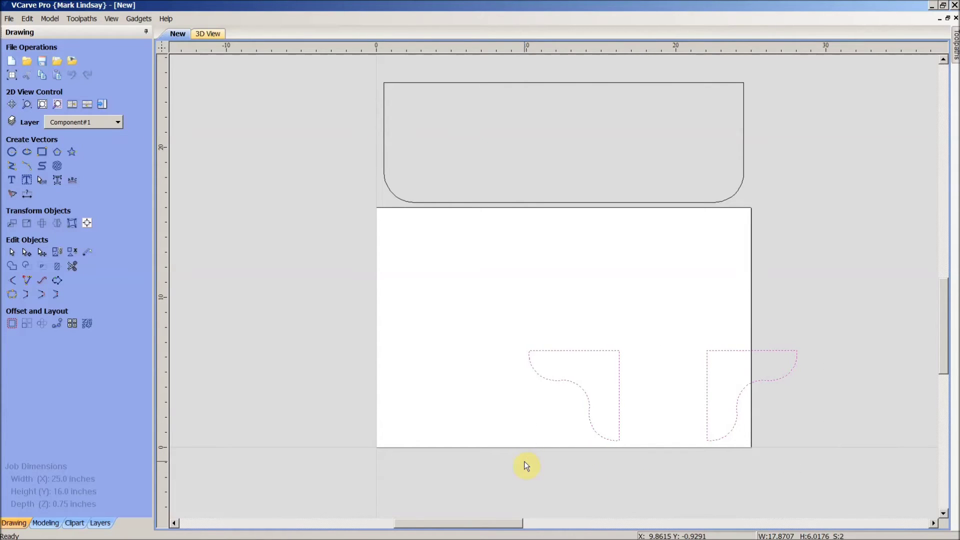
{"action": "key", "text": "Left"}
{"action": "key", "text": "Left"}
{"action": "key", "text": "Left"}
{"action": "key", "text": "Left"}
{"action": "key", "text": "Left"}
{"action": "key", "text": "Left"}
{"action": "key", "text": "Left"}
{"action": "key", "text": "Left"}
{"action": "key", "text": "Left"}
{"action": "key", "text": "Left"}
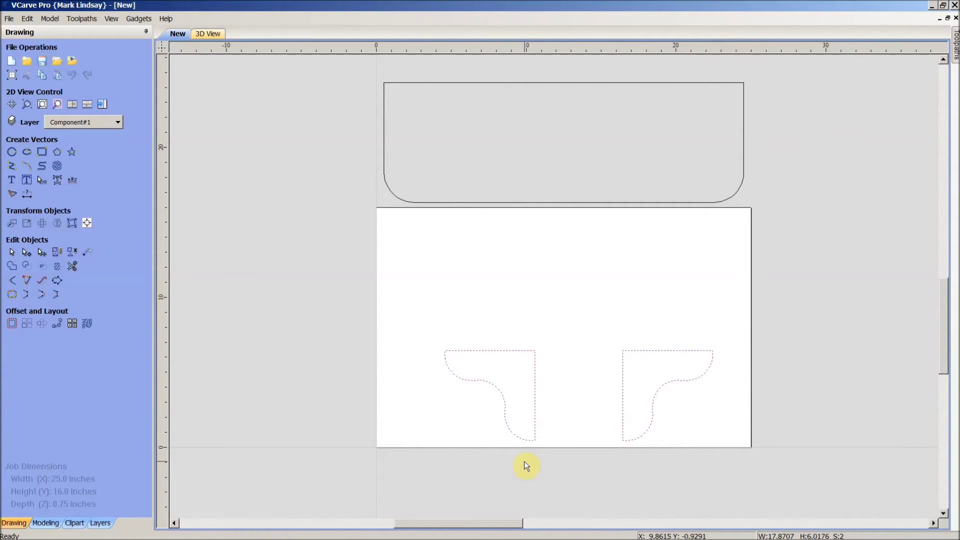
{"action": "key", "text": "Left"}
{"action": "key", "text": "Left"}
{"action": "key", "text": "Left"}
{"action": "key", "text": "Left"}
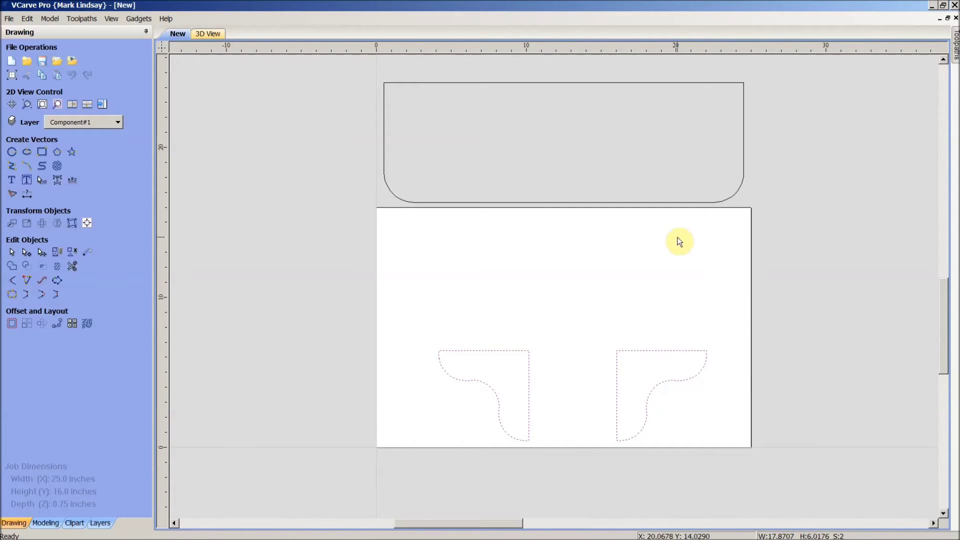
Move the closed shelf outline down onto the material above the two brackets, and clear the selection
{"action": "left_click", "coordinate": [679, 241]}
{"action": "left_click_drag", "start_coordinate": [770, 75], "coordinate": [383, 242]}
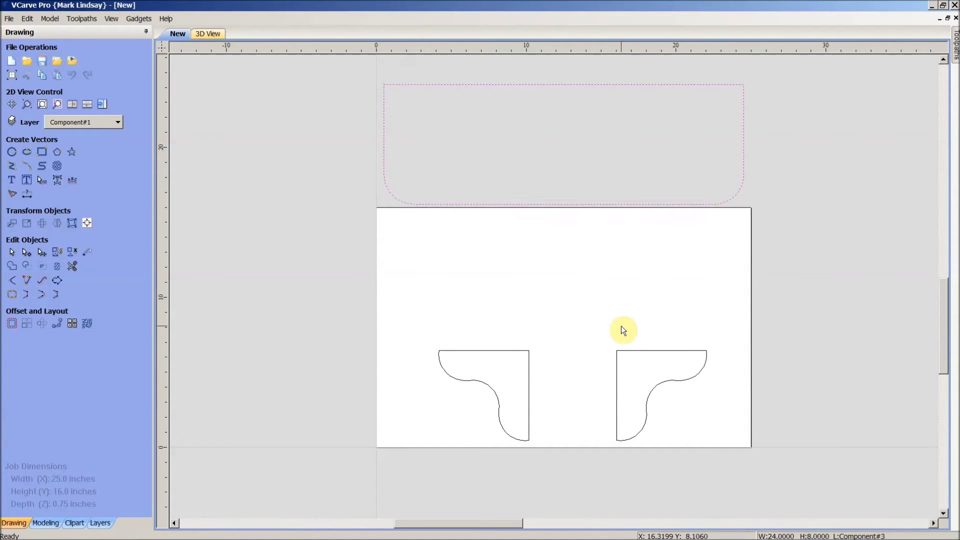
{"action": "key", "text": "Down"}
{"action": "key", "text": "Down"}
{"action": "key", "text": "Down"}
{"action": "key", "text": "Down"}
{"action": "key", "text": "Down"}
{"action": "key", "text": "Down"}
{"action": "key", "text": "Down"}
{"action": "key", "text": "Down"}
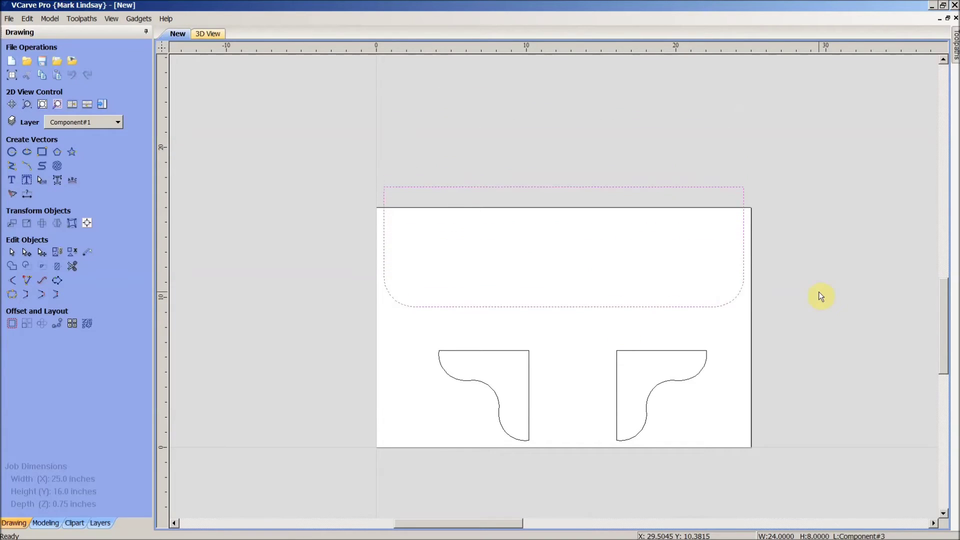
{"action": "key", "text": "Down"}
{"action": "key", "text": "Down"}
{"action": "key", "text": "Down"}
{"action": "key", "text": "Down"}
{"action": "key", "text": "Down"}
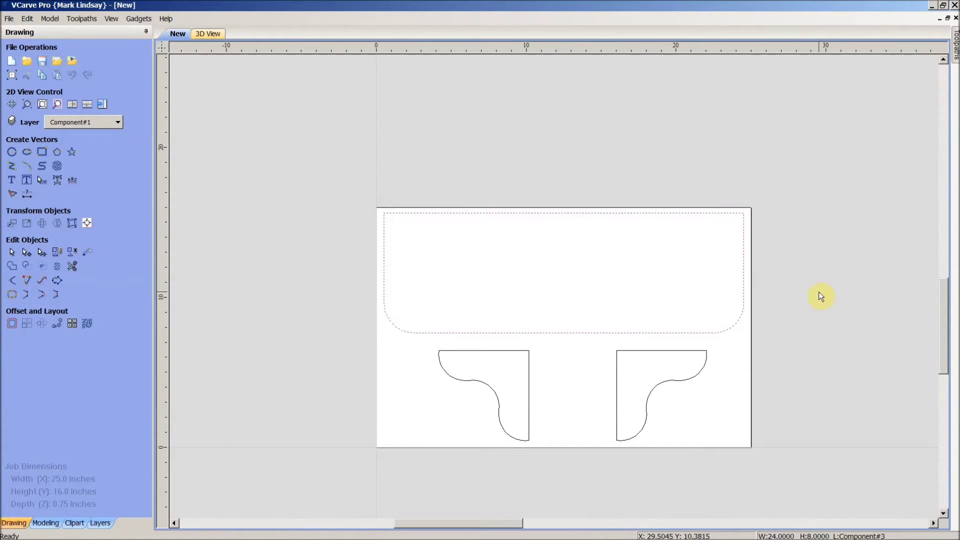
{"action": "key", "text": "Down"}
{"action": "key", "text": "Down"}
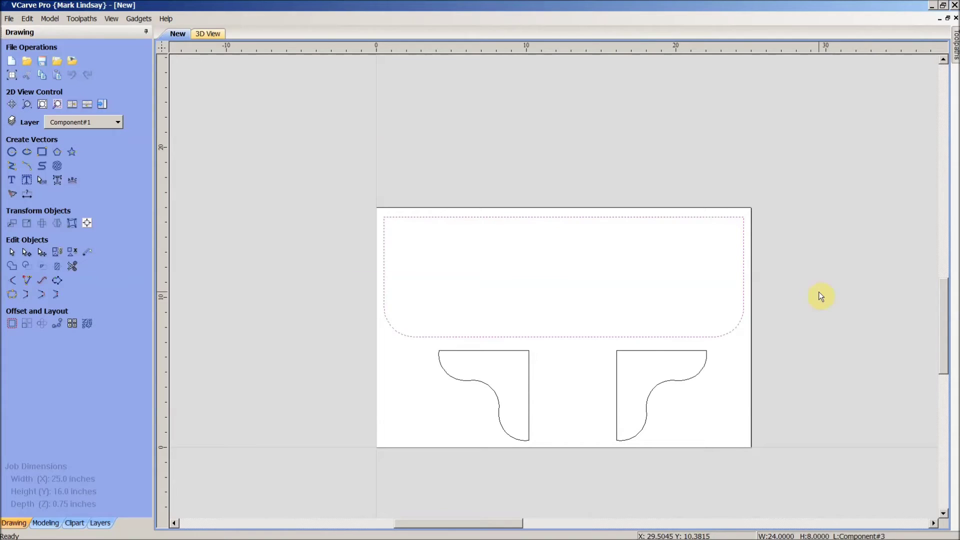
{"action": "left_click", "coordinate": [716, 404]}
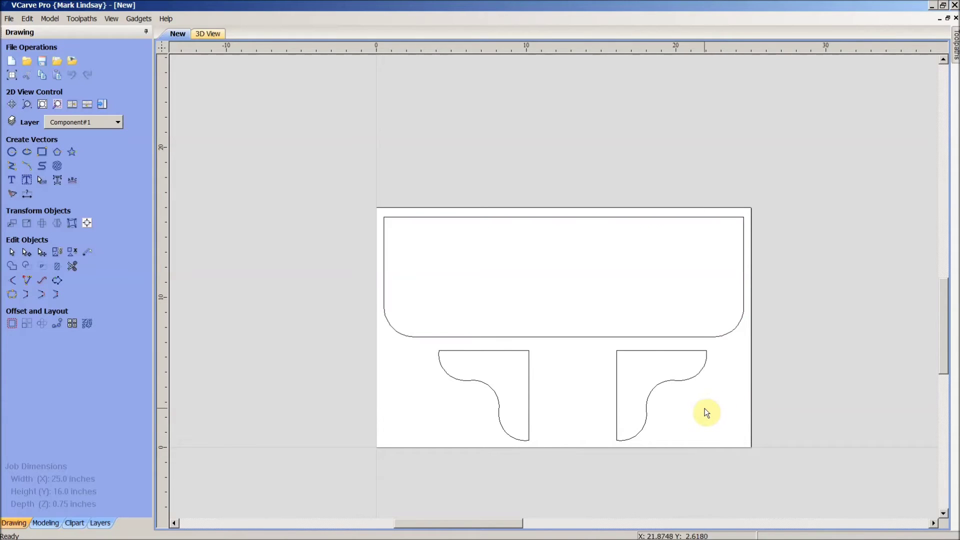
Rotate the left bracket about 90 degrees counterclockwise and move it to the lower-left corner of the material
{"action": "left_click_drag", "start_coordinate": [570, 349], "coordinate": [381, 439]}
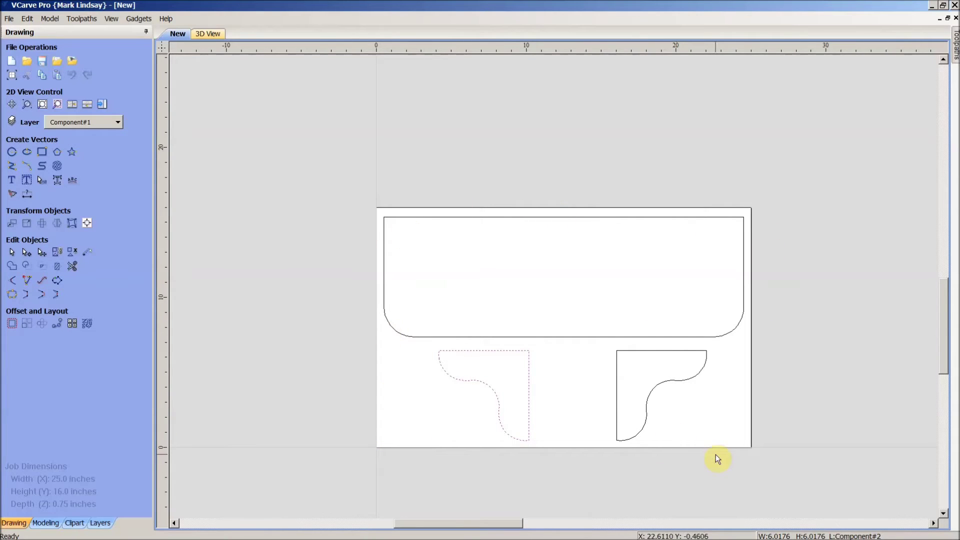
{"action": "left_click", "coordinate": [523, 354]}
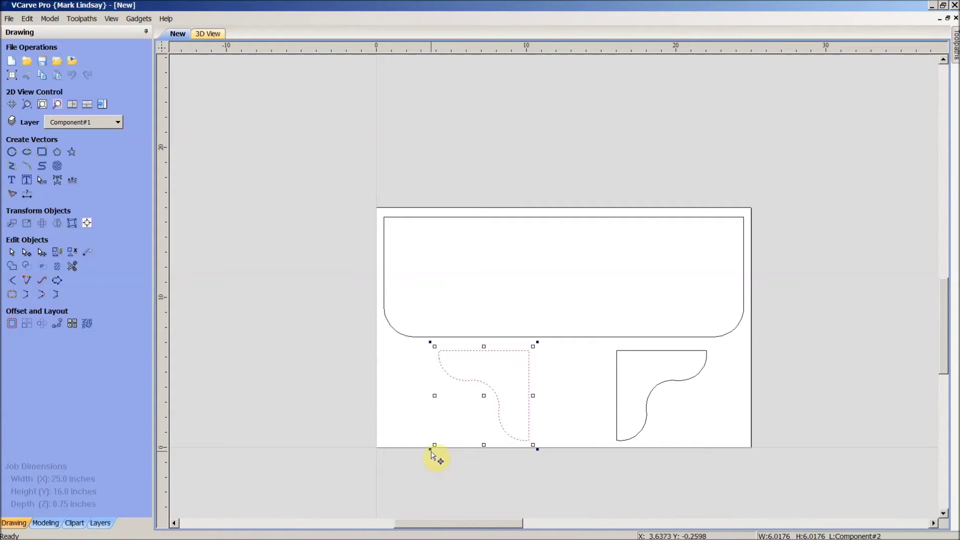
{"action": "left_click_drag", "start_coordinate": [430, 448], "coordinate": [553, 466]}
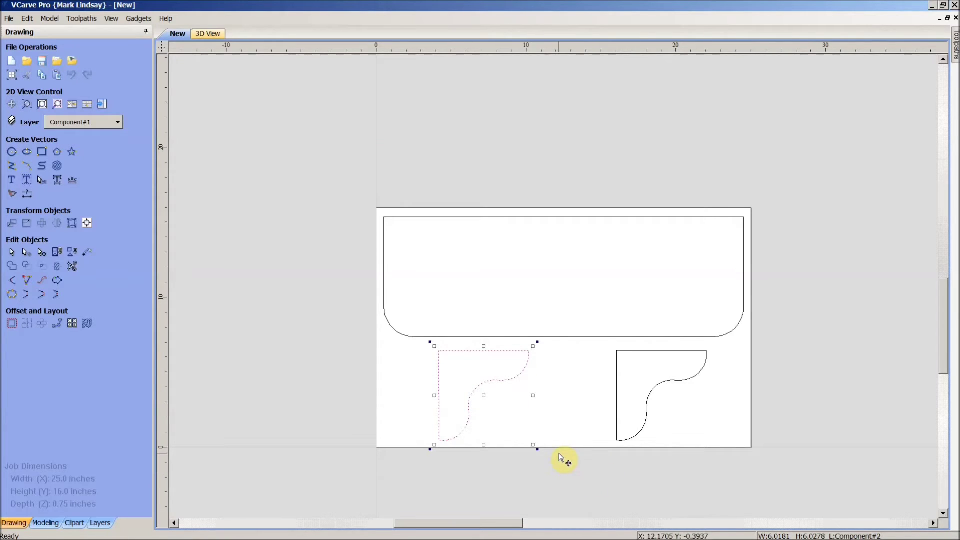
{"action": "left_click_drag", "start_coordinate": [484, 395], "coordinate": [432, 392]}
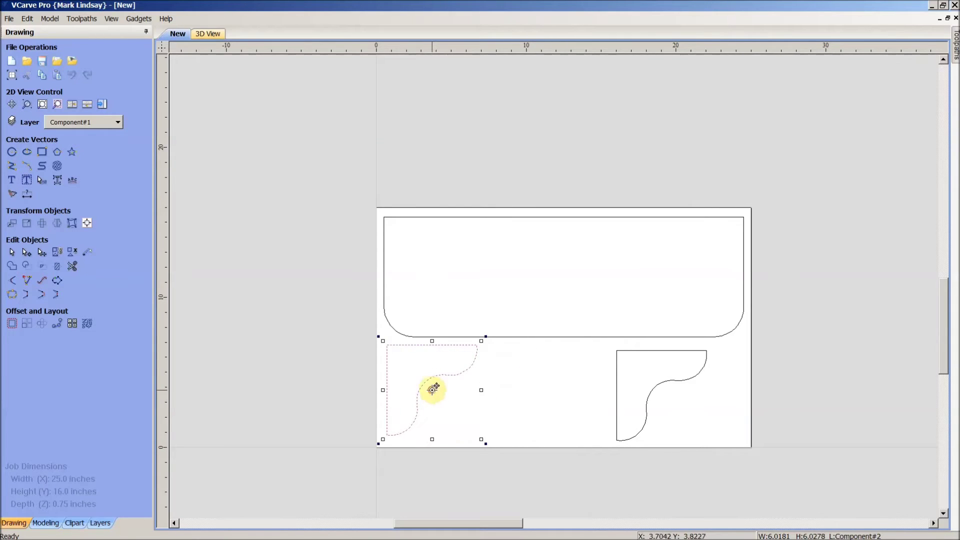
Rotate the right bracket about 180 degrees, nest it against the left bracket's curved edge, and clear the selection
{"action": "left_click", "coordinate": [573, 416]}
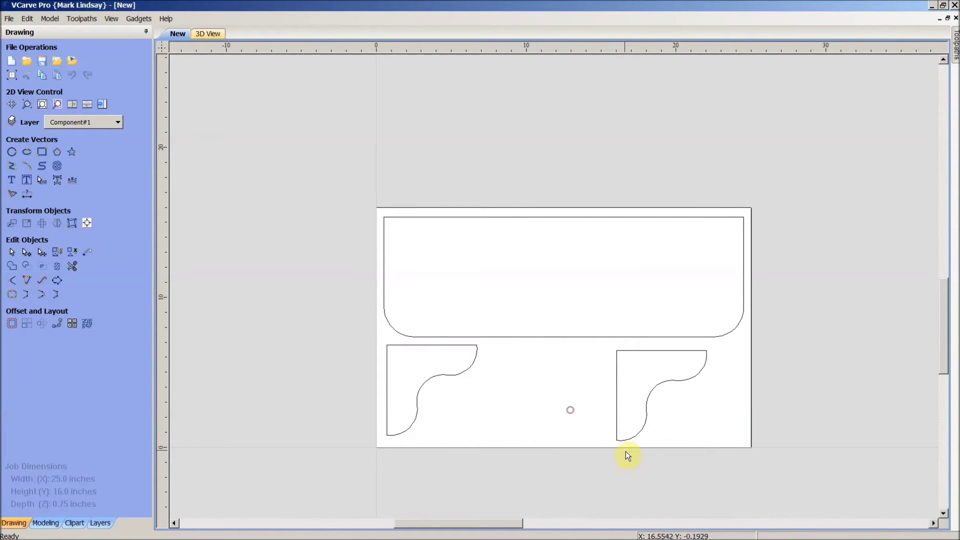
{"action": "left_click", "coordinate": [617, 388]}
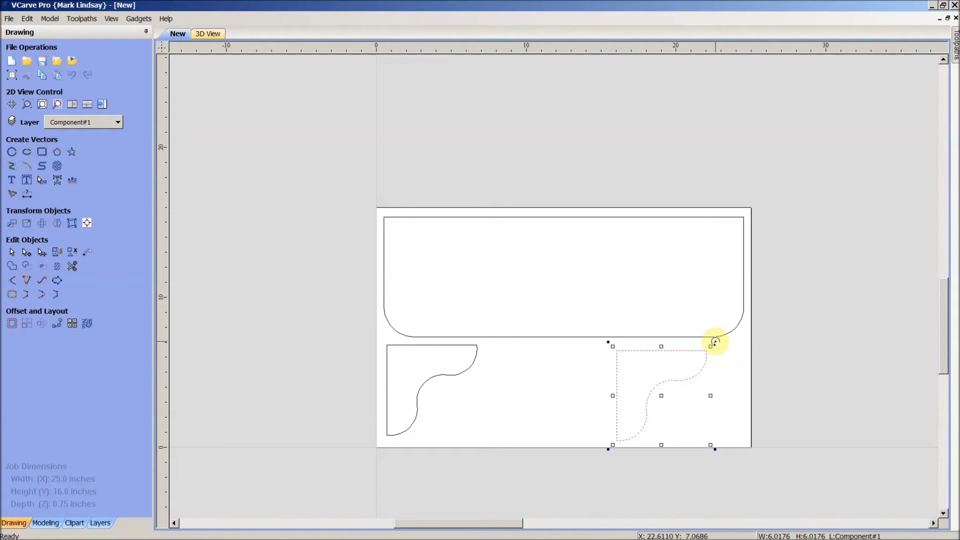
{"action": "left_click_drag", "start_coordinate": [716, 342], "coordinate": [631, 432]}
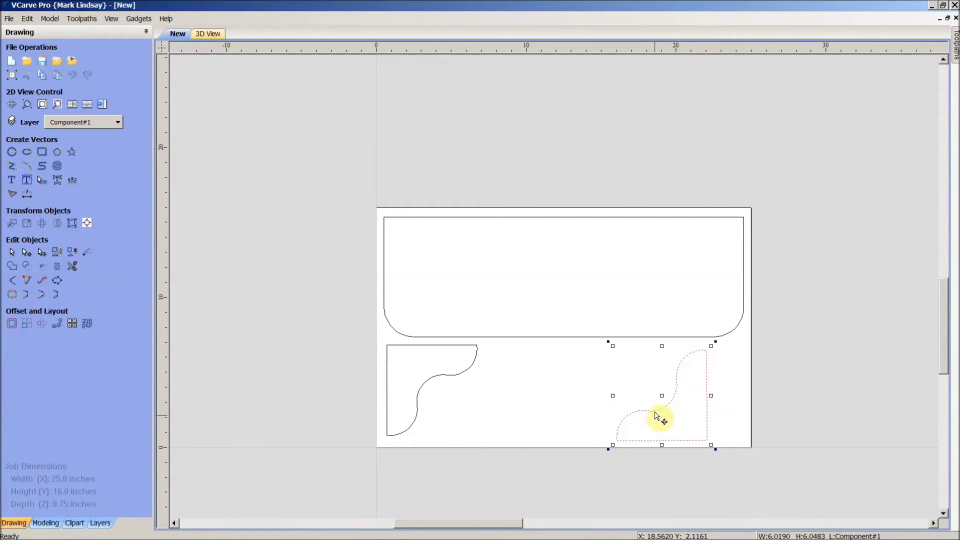
{"action": "left_click_drag", "start_coordinate": [663, 395], "coordinate": [465, 389]}
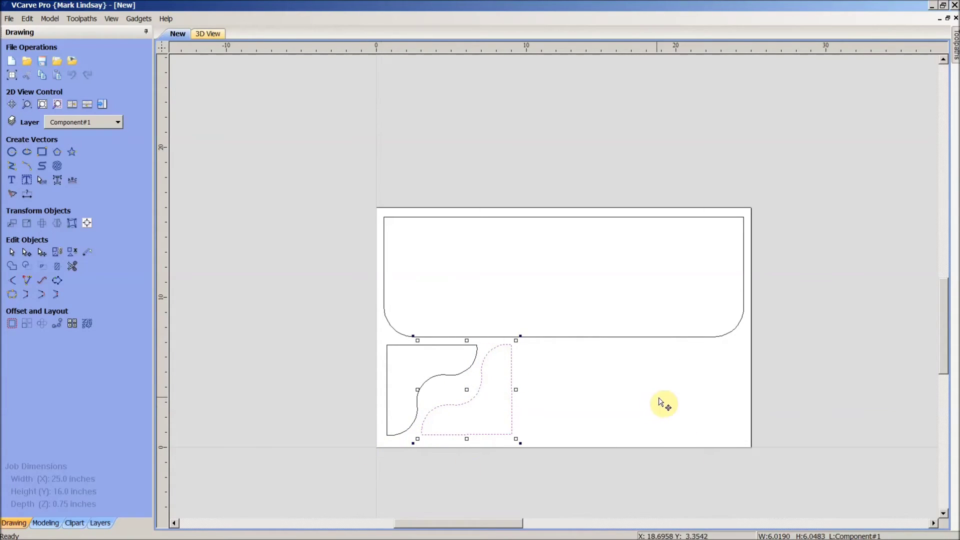
{"action": "left_click", "coordinate": [808, 357]}
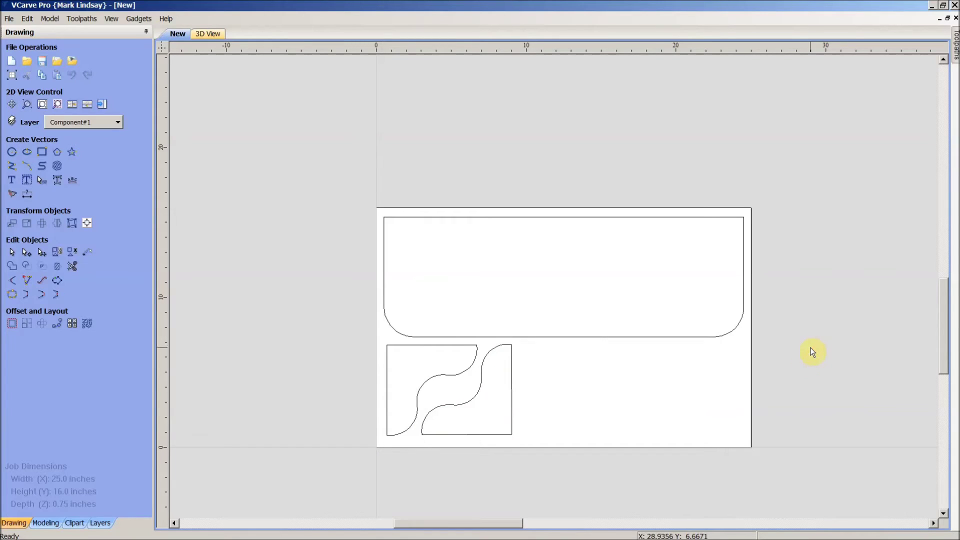
Check the shelf and both bracket outlines for open vectors with Join Vectors, without joining anything
{"action": "left_click", "coordinate": [715, 338]}
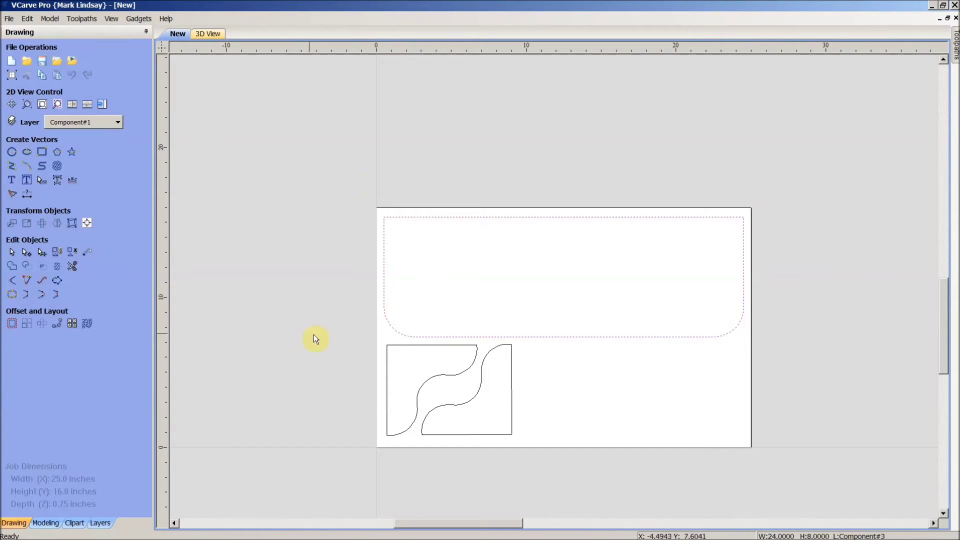
{"action": "left_click", "coordinate": [12, 295]}
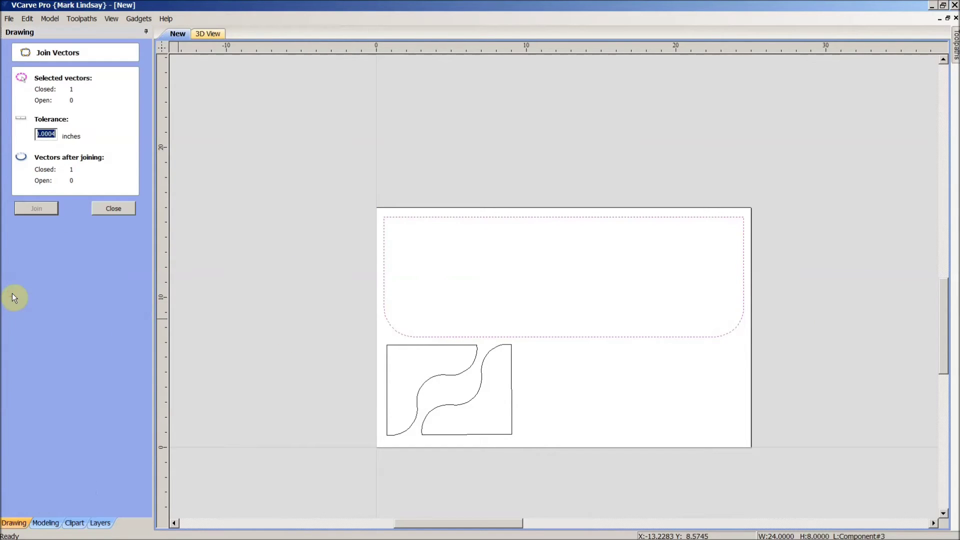
{"action": "left_click", "coordinate": [114, 208]}
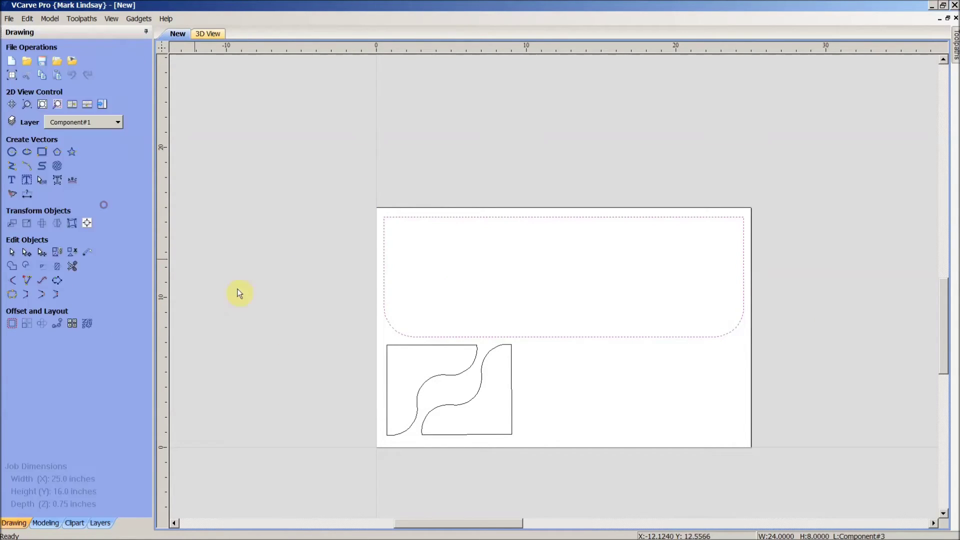
{"action": "left_click", "coordinate": [419, 404]}
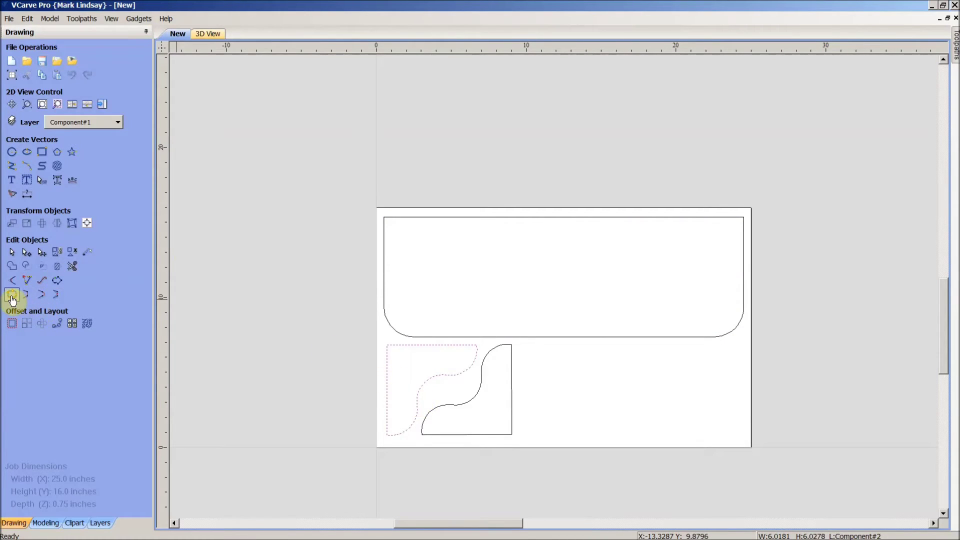
{"action": "left_click", "coordinate": [12, 296]}
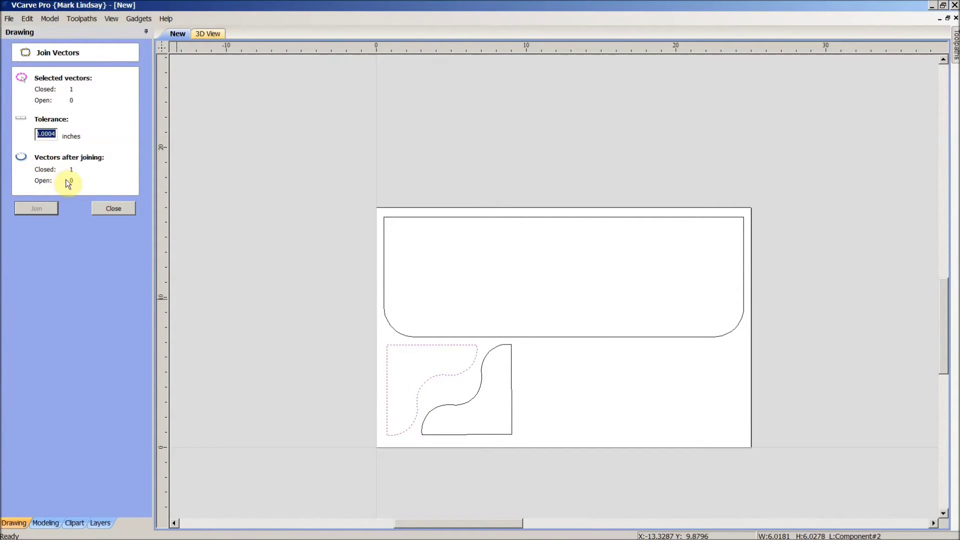
{"action": "left_click", "coordinate": [501, 435]}
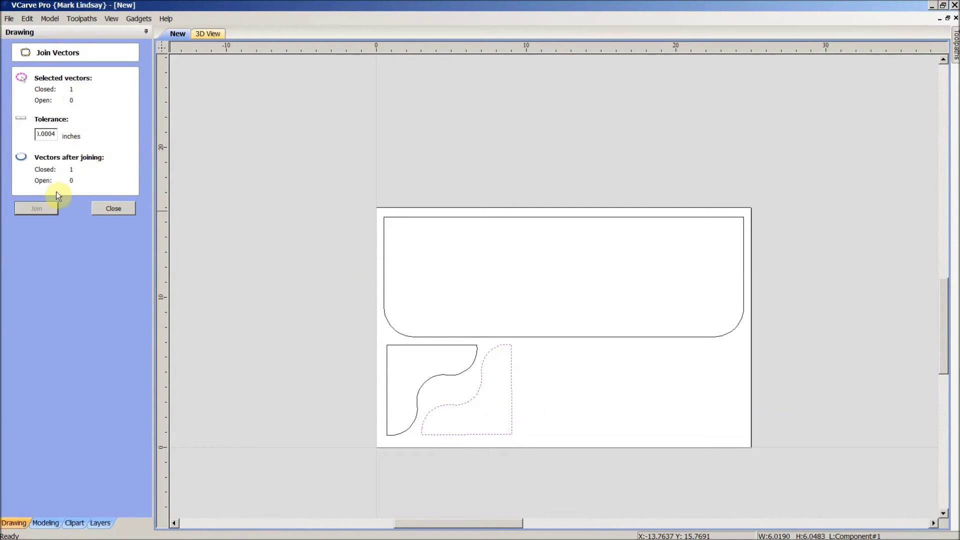
{"action": "left_click", "coordinate": [111, 208]}
{"action": "left_click", "coordinate": [317, 369]}
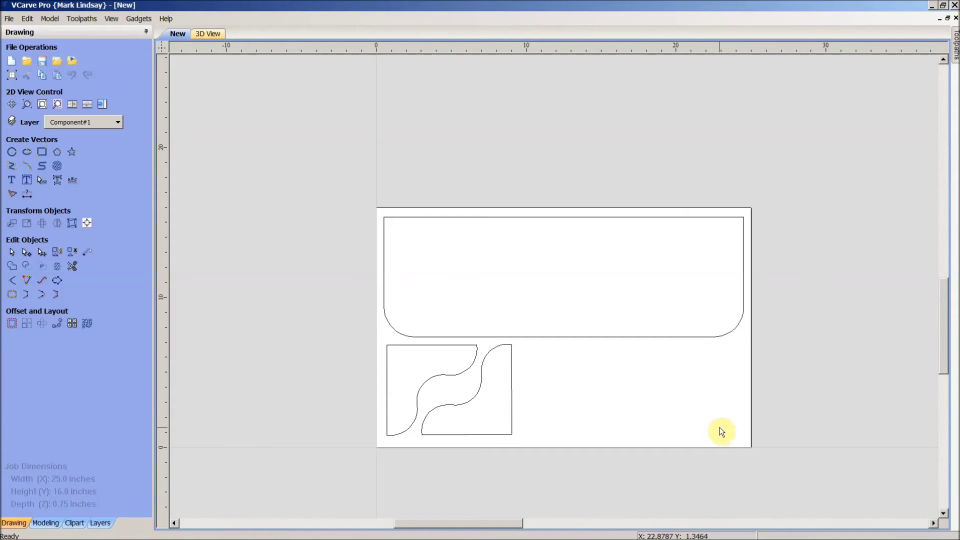
Select the shelf and both brackets, start a 2D Profile toolpath, and choose the End Mill (0.25 inch) tool
{"action": "left_click_drag", "start_coordinate": [791, 198], "coordinate": [339, 468]}
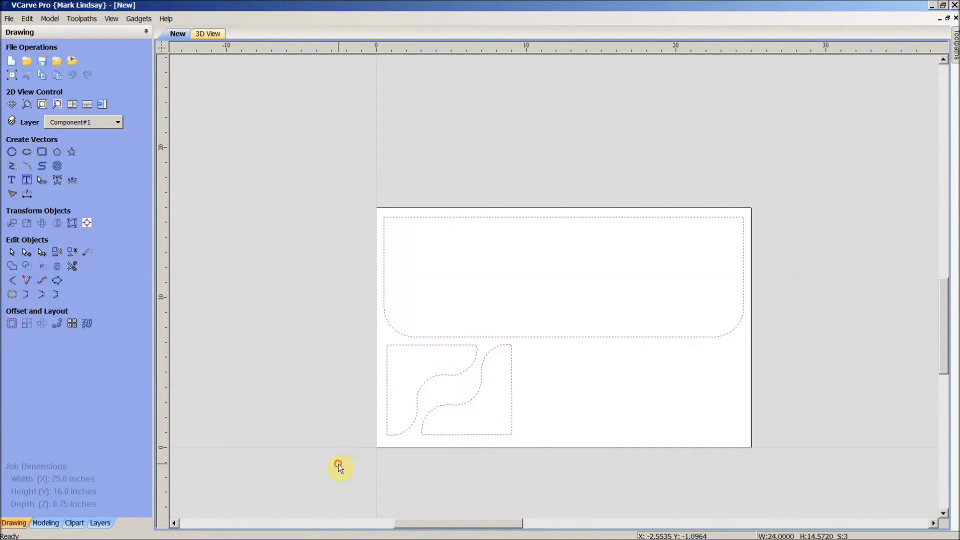
{"action": "left_click", "coordinate": [102, 104]}
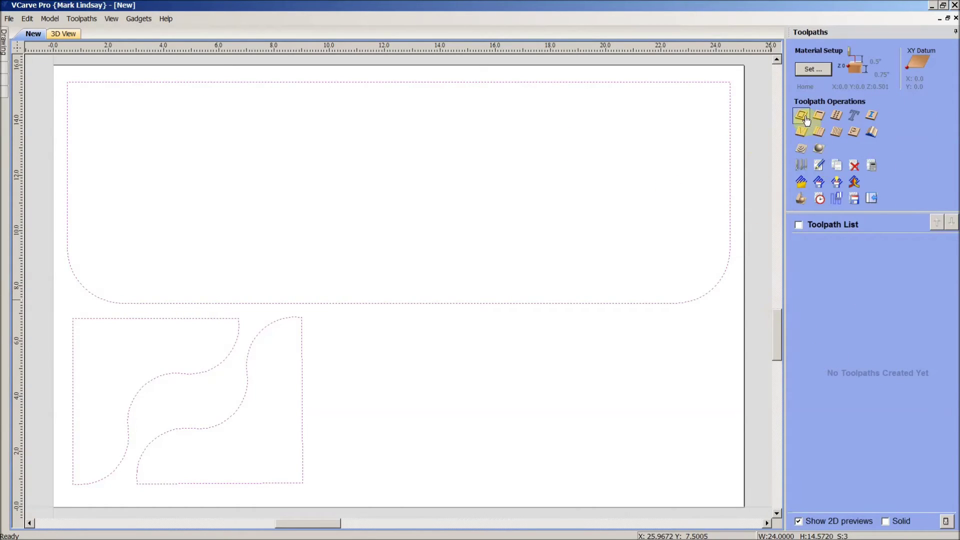
{"action": "left_click", "coordinate": [802, 116]}
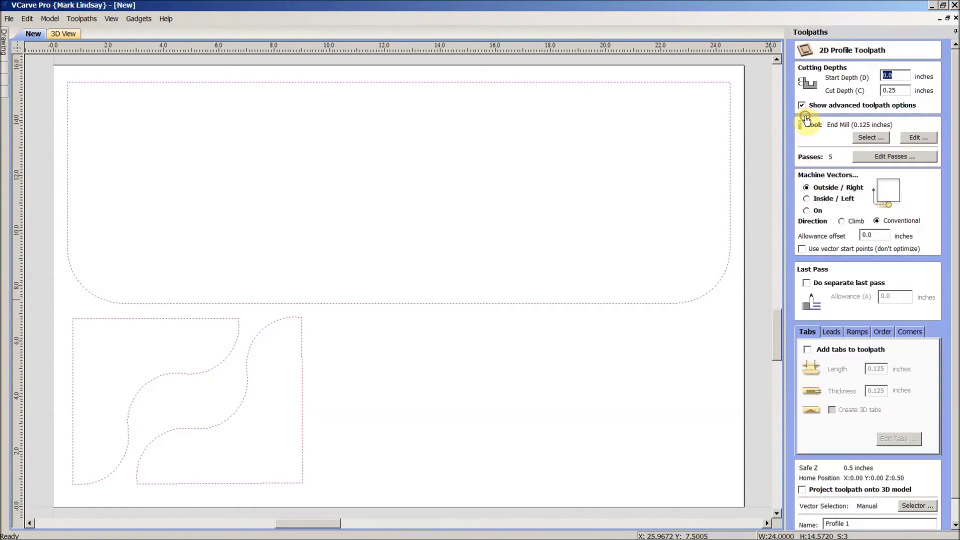
{"action": "left_click", "coordinate": [870, 138]}
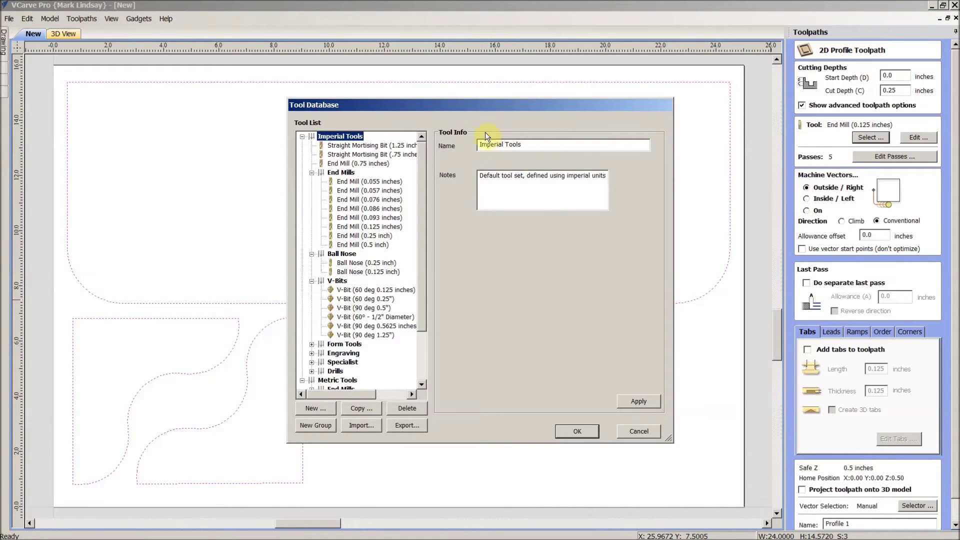
{"action": "double_click", "coordinate": [370, 236]}
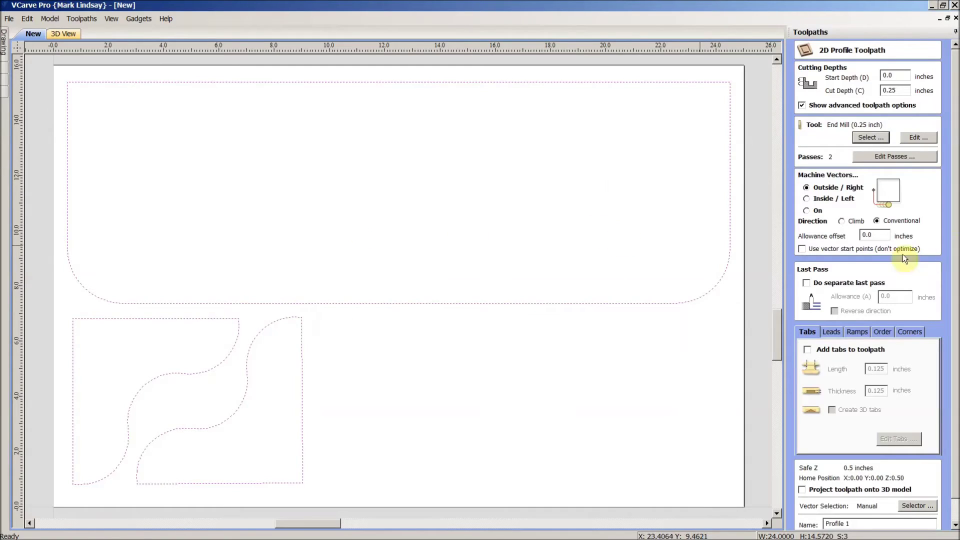
Edit the 0.25 inch end mill to use a feed rate of 60 and a plunge rate of 20 inches/min
{"action": "left_click", "coordinate": [919, 137]}
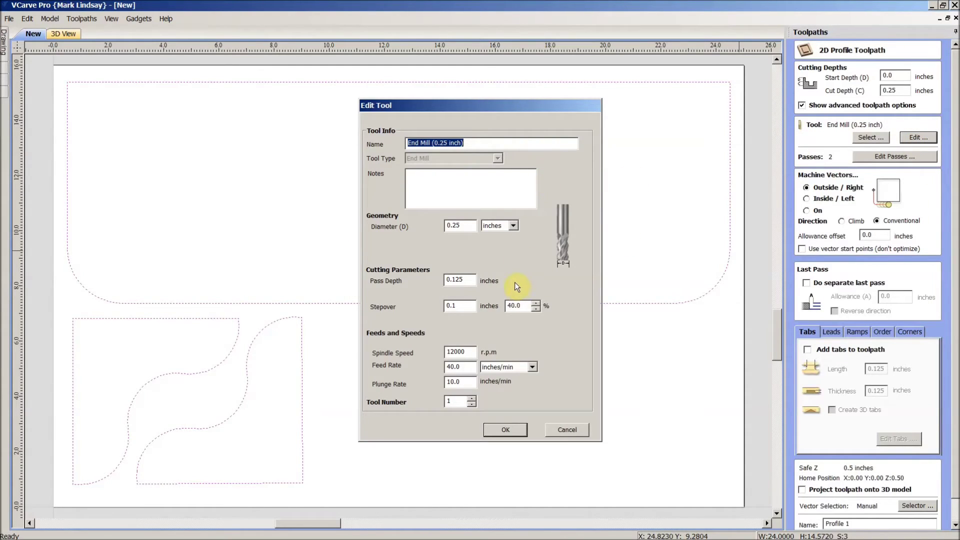
{"action": "left_click", "coordinate": [447, 367]}
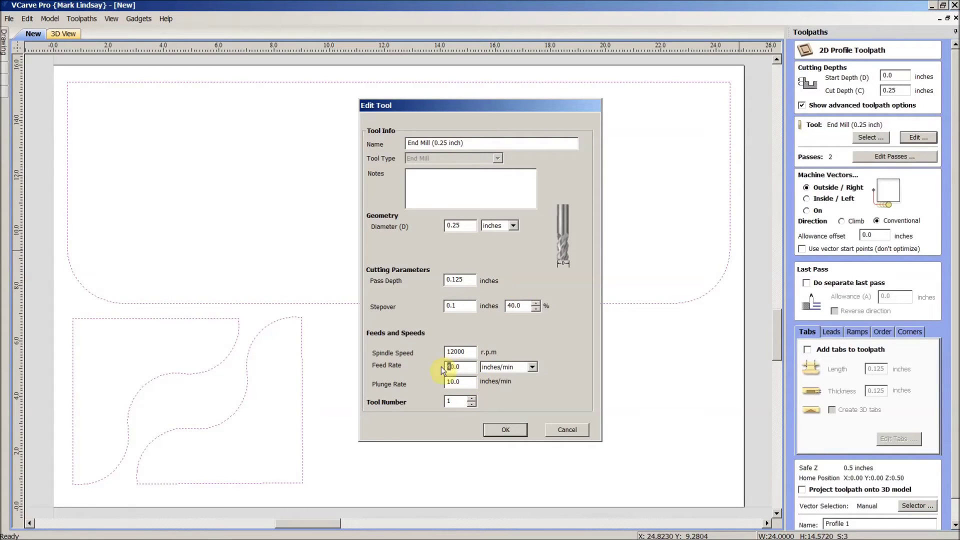
{"action": "type", "text": "6"}
{"action": "left_click", "coordinate": [448, 401]}
{"action": "left_click", "coordinate": [451, 383]}
{"action": "left_click_drag", "start_coordinate": [450, 382], "coordinate": [415, 385]}
{"action": "type", "text": "2"}
{"action": "left_click", "coordinate": [504, 433]}
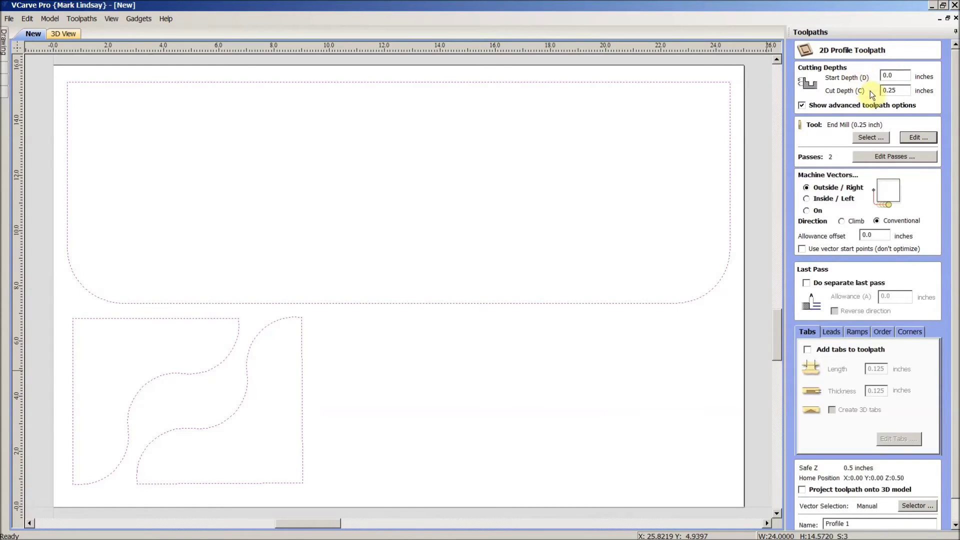
Set the profile's cut depth to 0.75 inches and divide it into 10 passes
{"action": "left_click", "coordinate": [889, 90]}
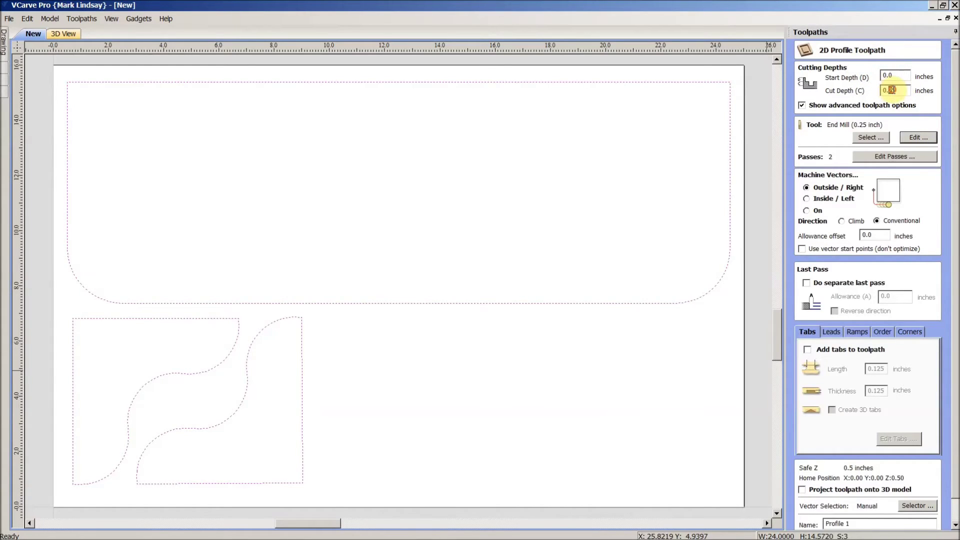
{"action": "type", "text": "75"}
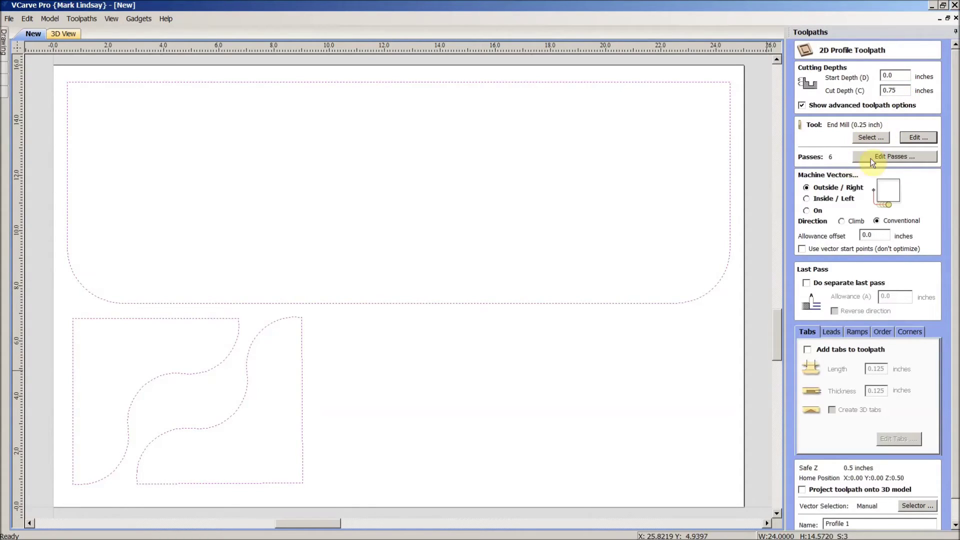
{"action": "left_click", "coordinate": [892, 157]}
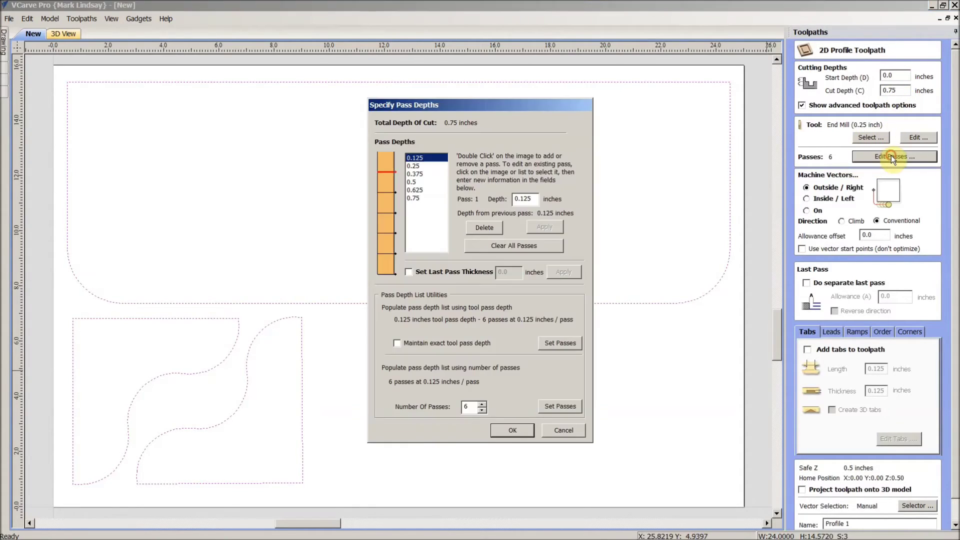
{"action": "left_click", "coordinate": [482, 405]}
{"action": "left_click", "coordinate": [482, 405]}
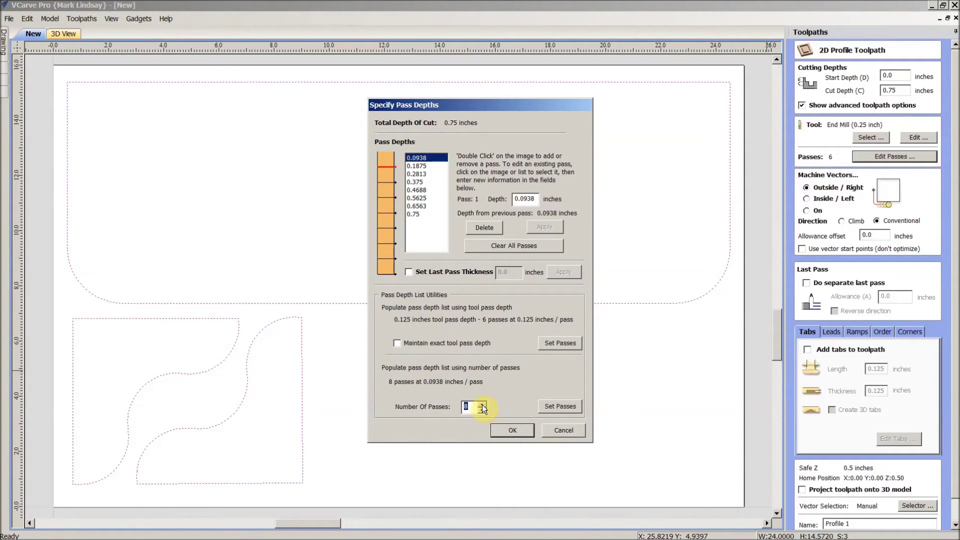
{"action": "left_click", "coordinate": [482, 405]}
{"action": "left_click", "coordinate": [482, 405]}
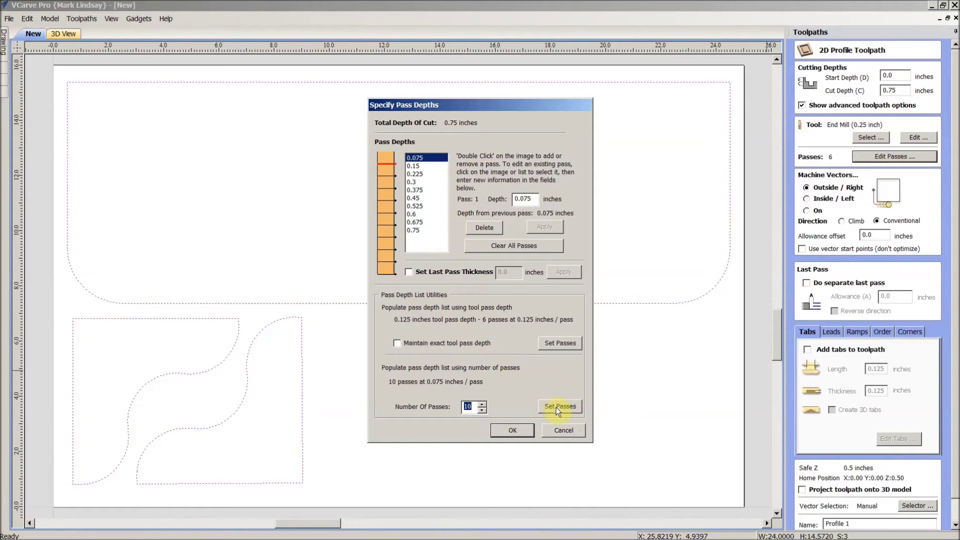
{"action": "left_click", "coordinate": [559, 409]}
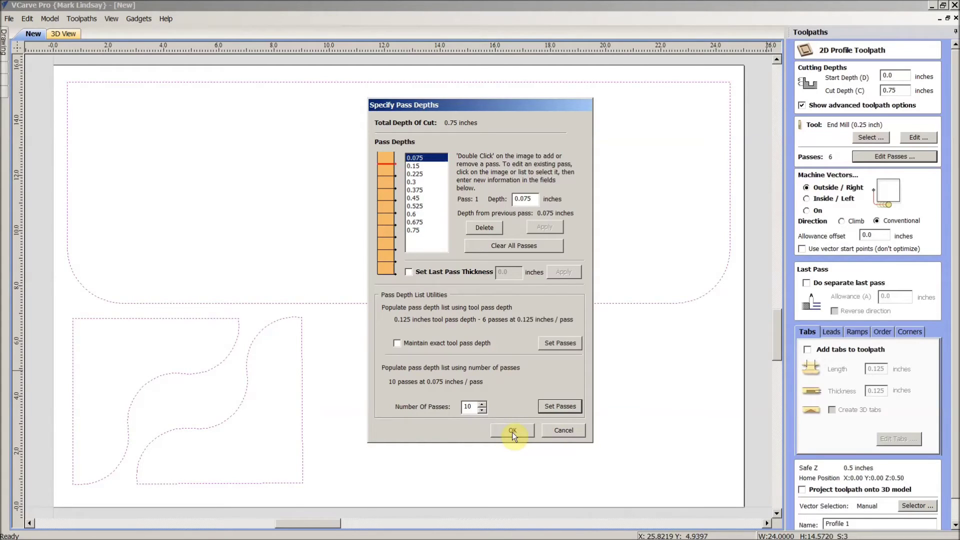
{"action": "left_click", "coordinate": [512, 431]}
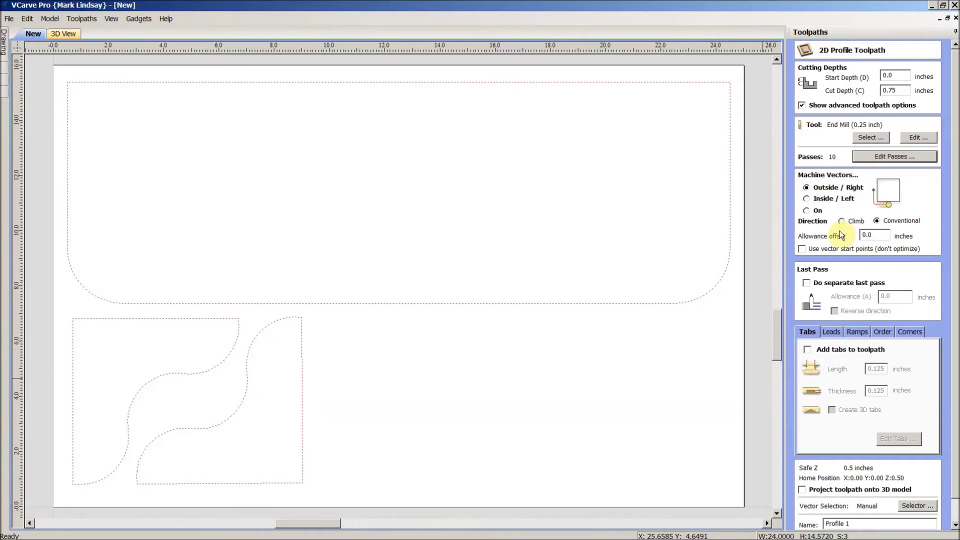
Set the cutting direction to Climb and enable a separate last pass with a 0.01 inch allowance
{"action": "left_click", "coordinate": [841, 221]}
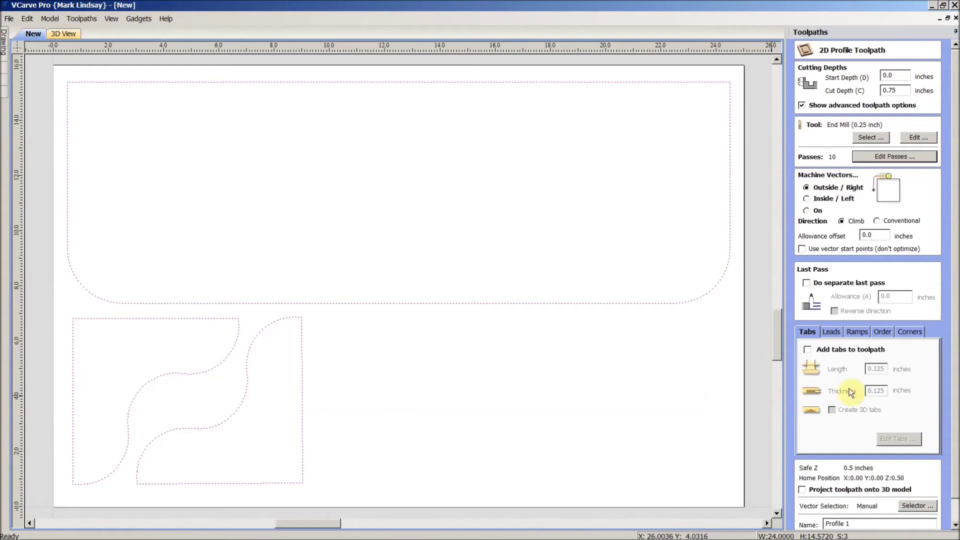
{"action": "left_click", "coordinate": [808, 283]}
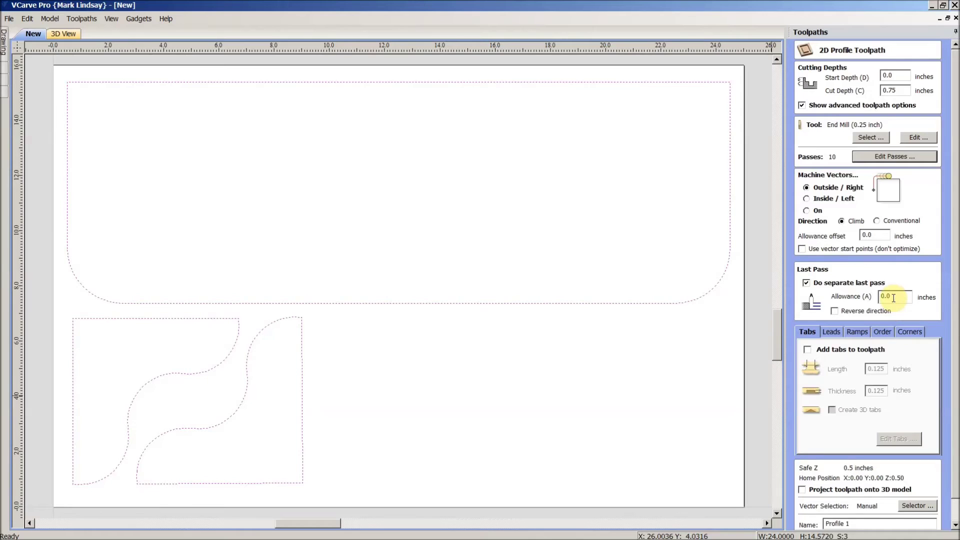
{"action": "type", "text": "1"}
Enable 3D tabs for the toolpath and automatically add one tab to each selected vector
{"action": "left_click", "coordinate": [807, 350]}
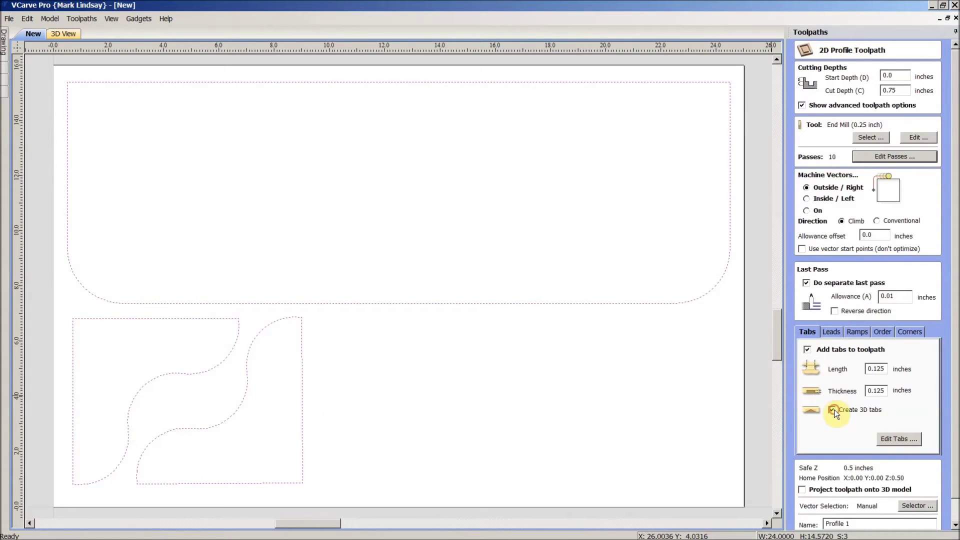
{"action": "left_click", "coordinate": [895, 440]}
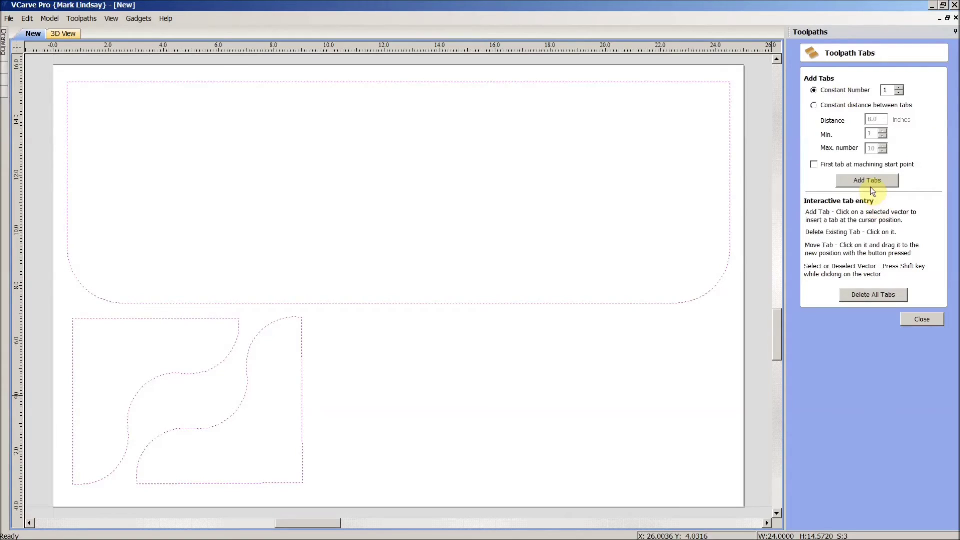
{"action": "left_click", "coordinate": [879, 183]}
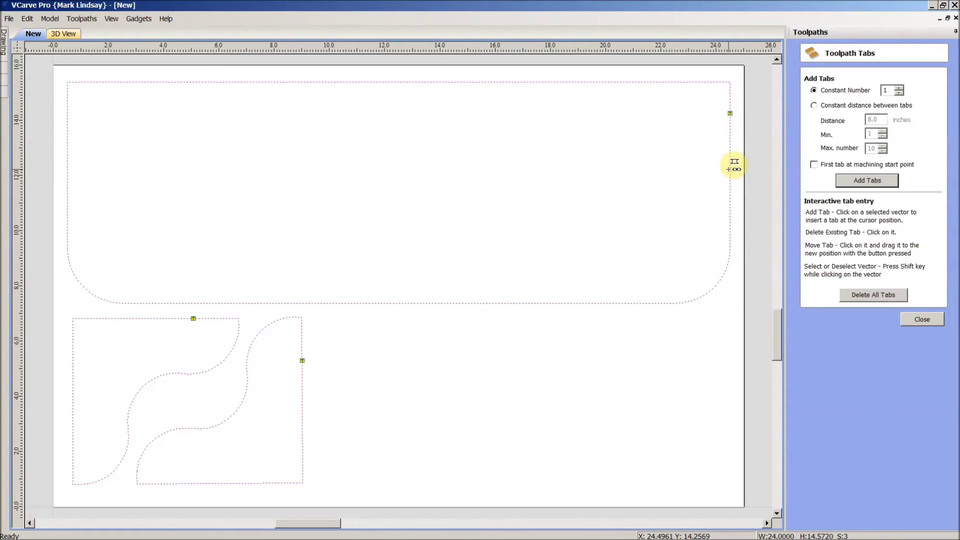
Move the shelf's right-edge tab to the edge's middle and add tabs midway along its left, bottom and top edges
{"action": "left_click_drag", "start_coordinate": [734, 165], "coordinate": [731, 169]}
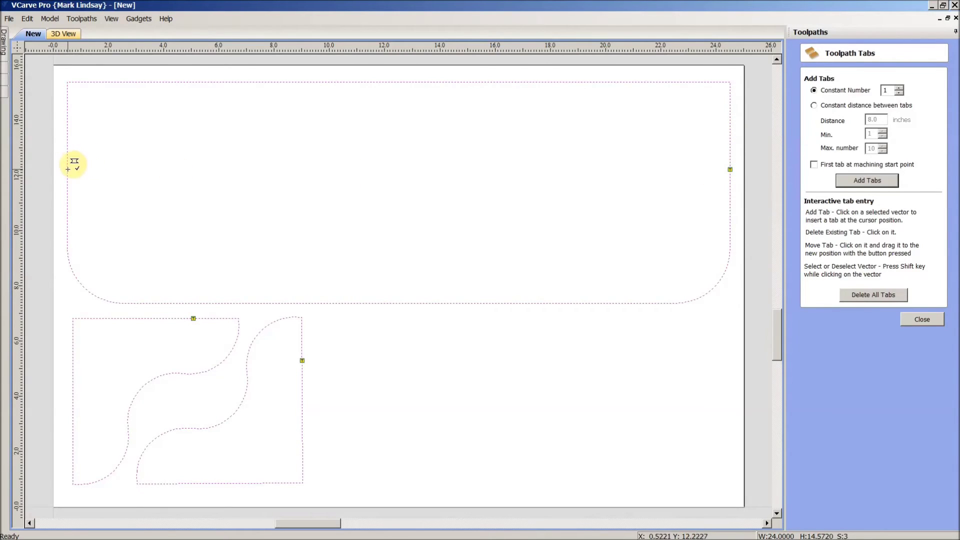
{"action": "left_click", "coordinate": [67, 169]}
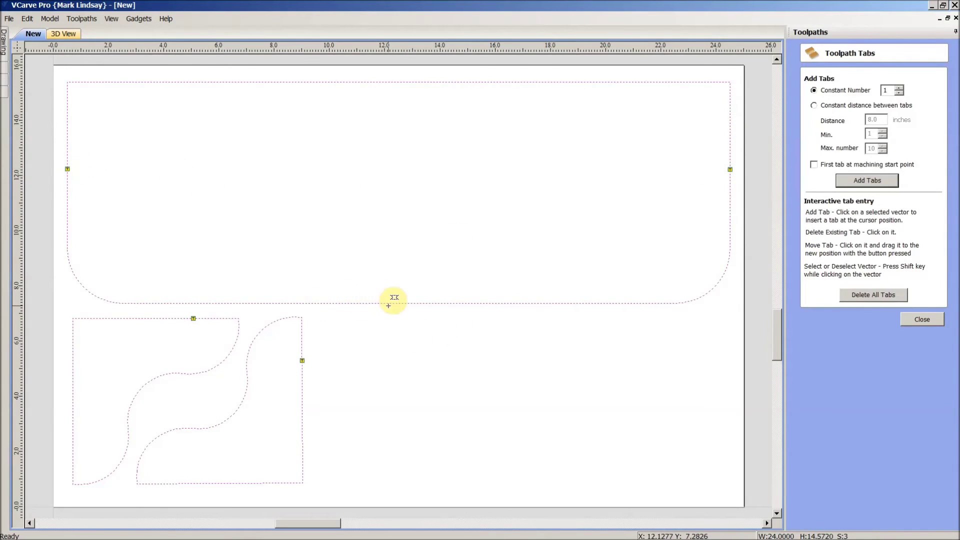
{"action": "left_click", "coordinate": [392, 303]}
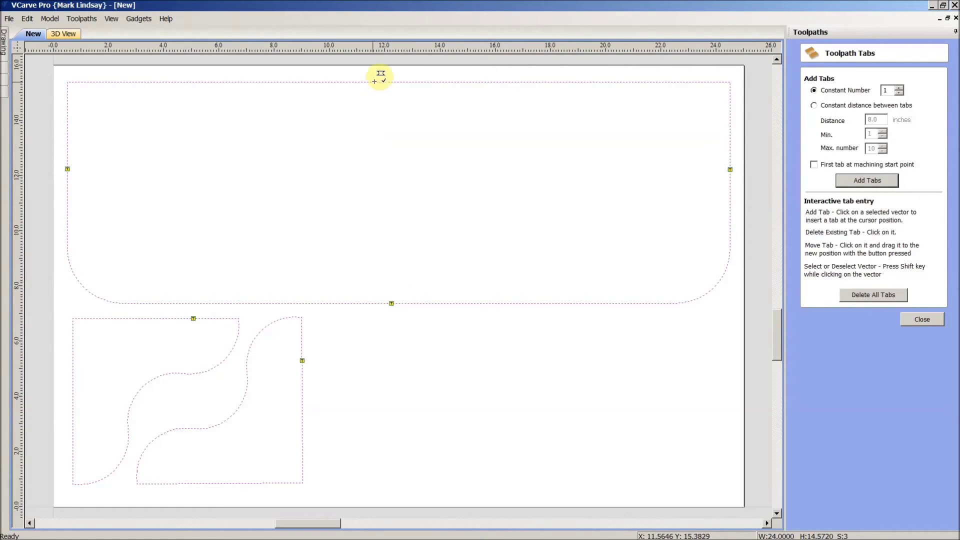
{"action": "left_click", "coordinate": [382, 82]}
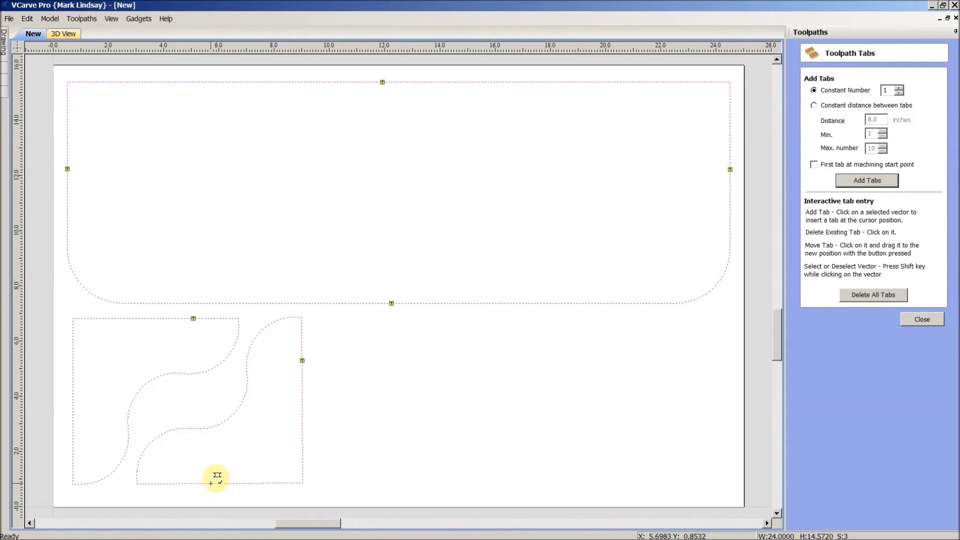
Arrange three tabs on each bracket, with one near the middle of each straight edge and one on the inner curve
{"action": "left_click", "coordinate": [210, 483]}
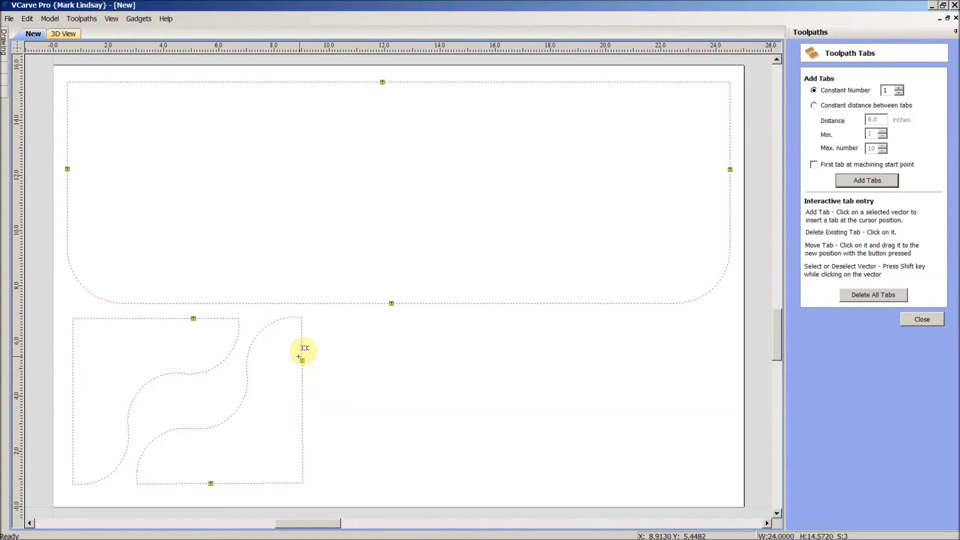
{"action": "left_click_drag", "start_coordinate": [303, 359], "coordinate": [302, 404]}
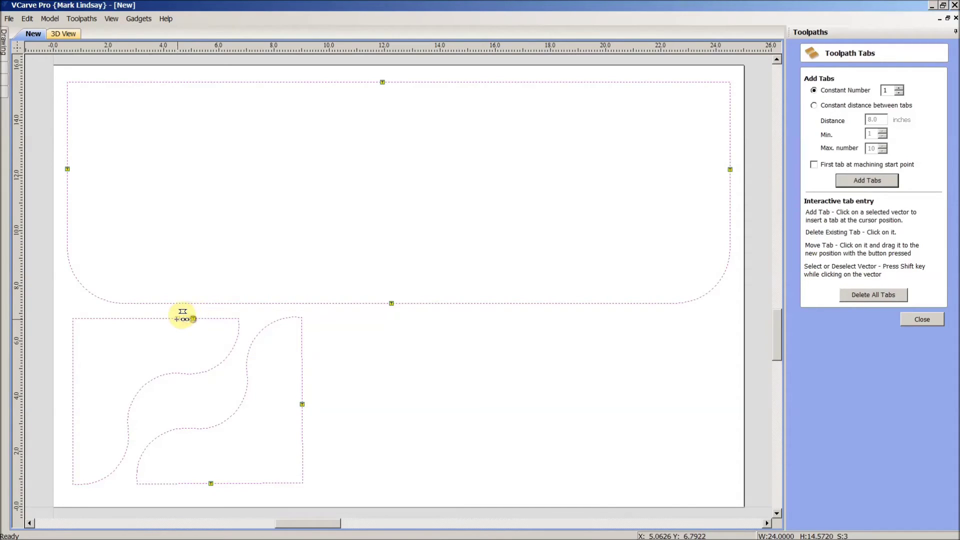
{"action": "left_click_drag", "start_coordinate": [147, 319], "coordinate": [148, 318]}
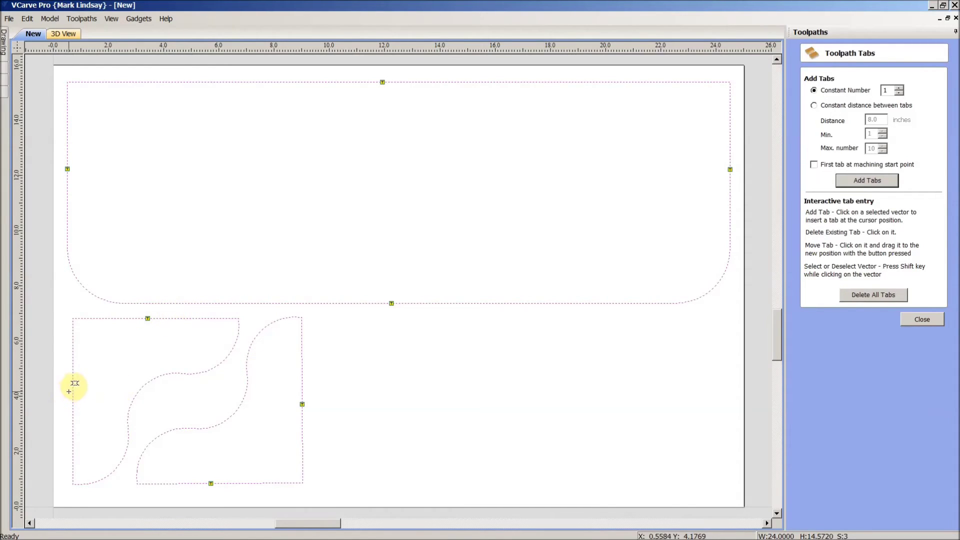
{"action": "left_click", "coordinate": [73, 391]}
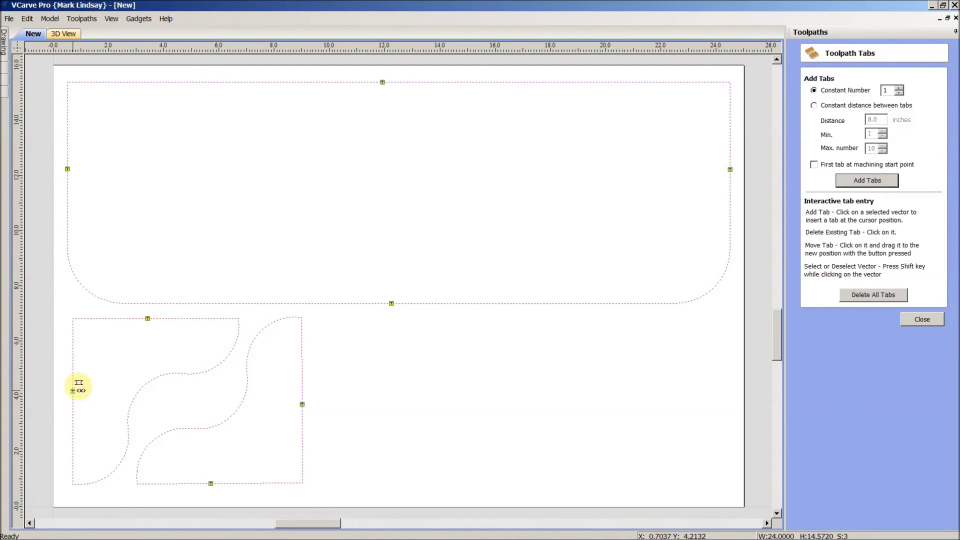
{"action": "left_click", "coordinate": [73, 412]}
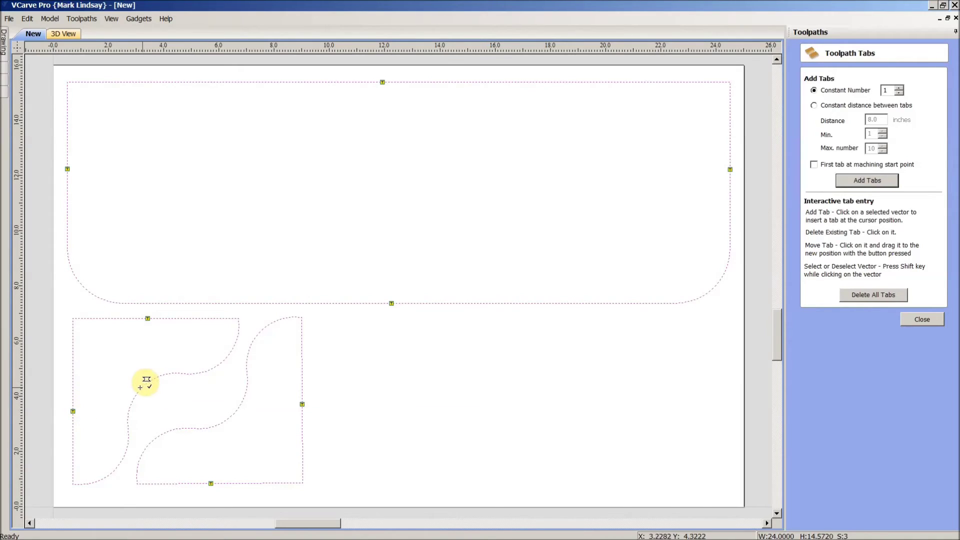
{"action": "left_click", "coordinate": [142, 388]}
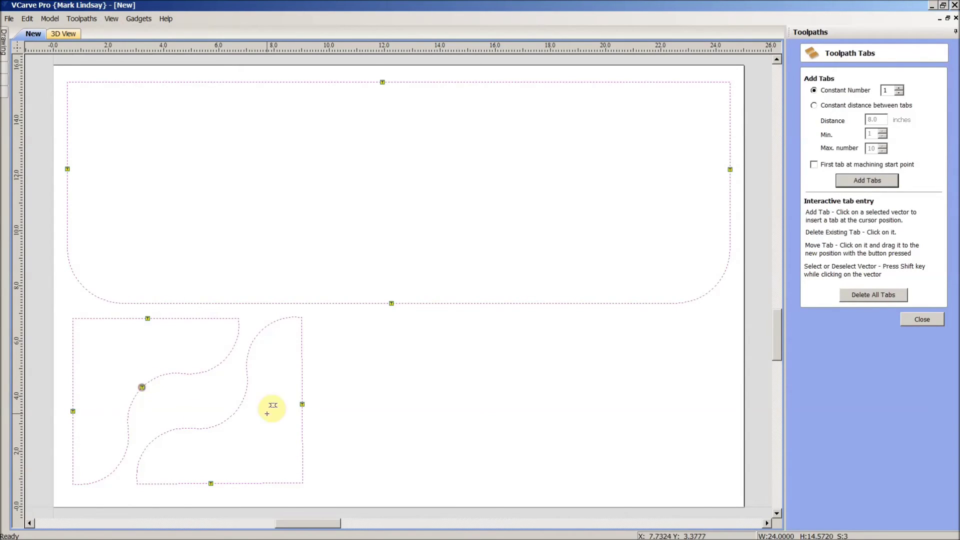
{"action": "left_click", "coordinate": [236, 412]}
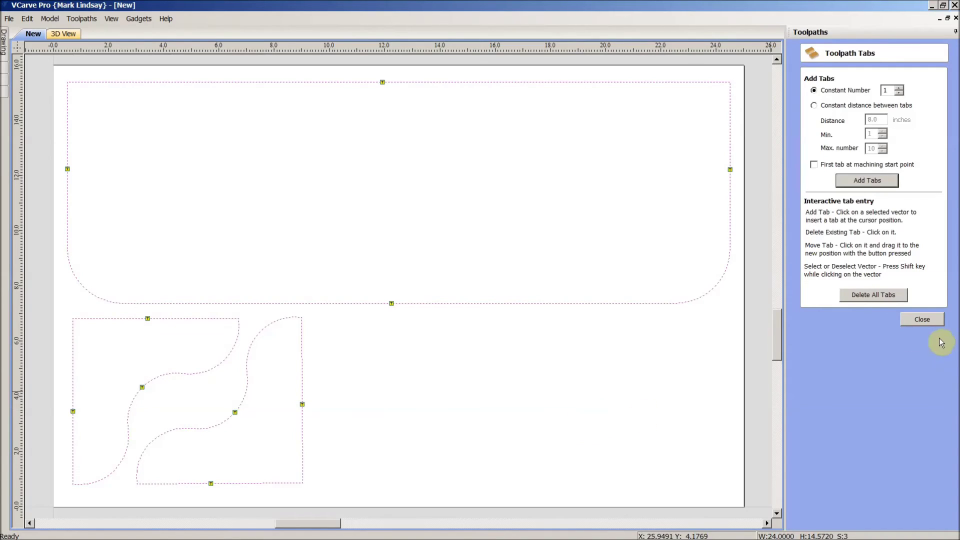
{"action": "left_click", "coordinate": [923, 320]}
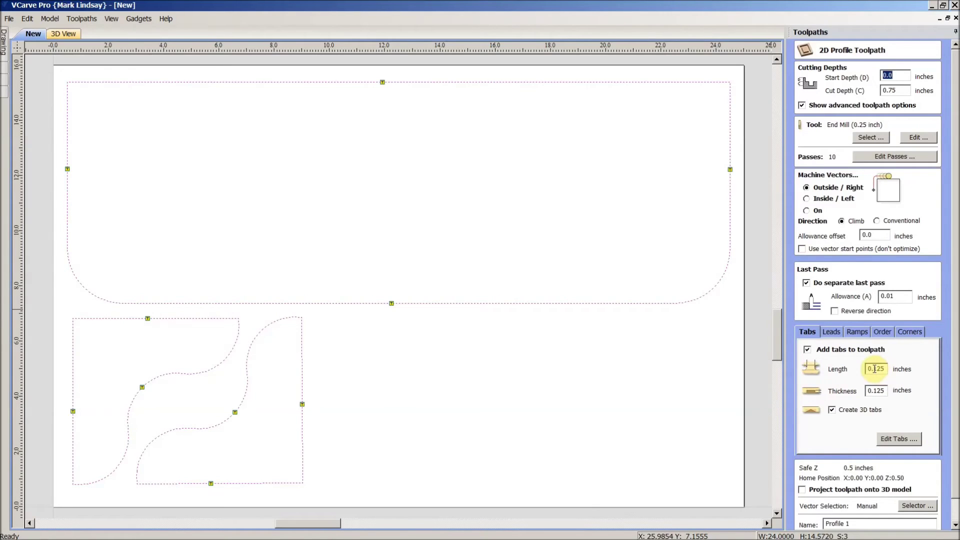
Set the tabs' length to 0.5 inches and thickness to 0.25 inches
{"action": "left_click", "coordinate": [874, 369]}
{"action": "key", "text": "BackSpace"}
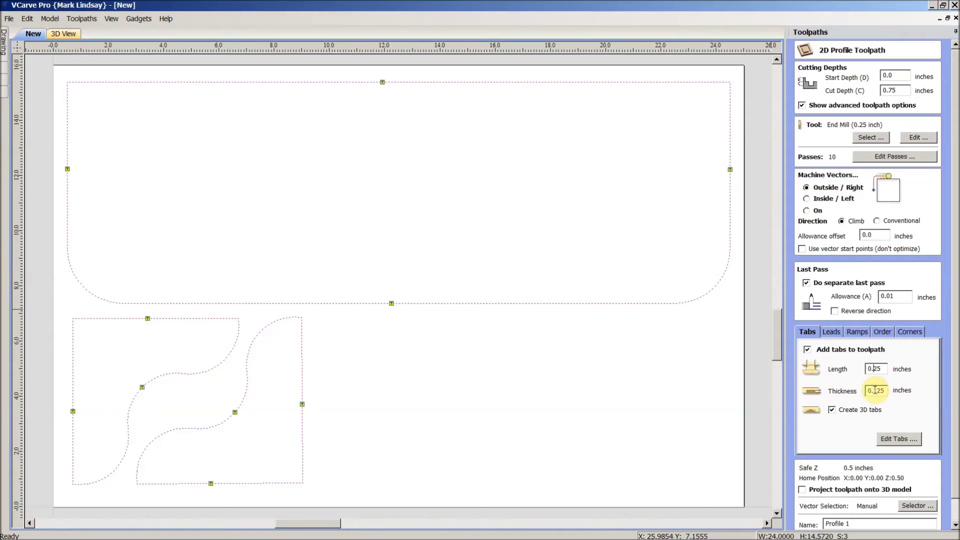
{"action": "left_click", "coordinate": [876, 391]}
{"action": "key", "text": "BackSpace"}
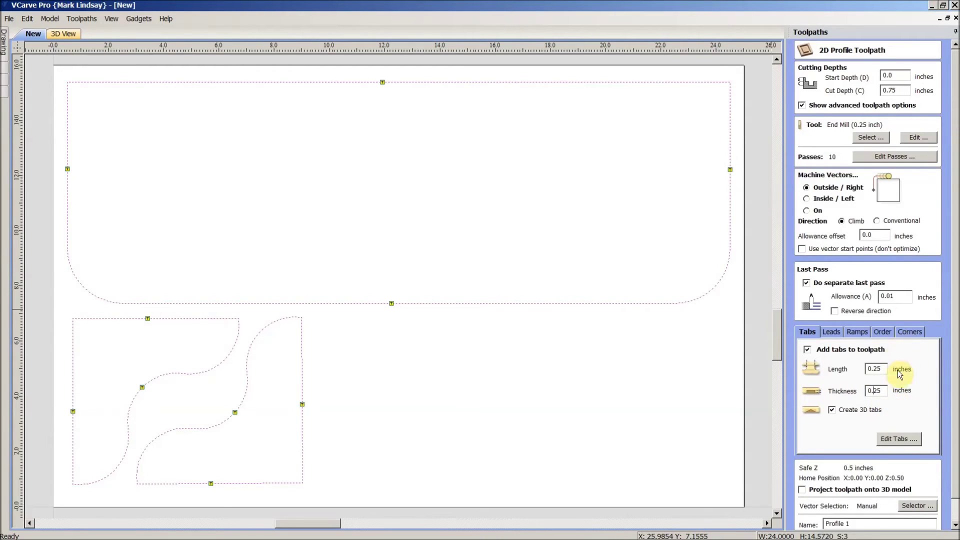
{"action": "scroll", "coordinate": [873, 416], "scroll_direction": "down", "scroll_amount": 1}
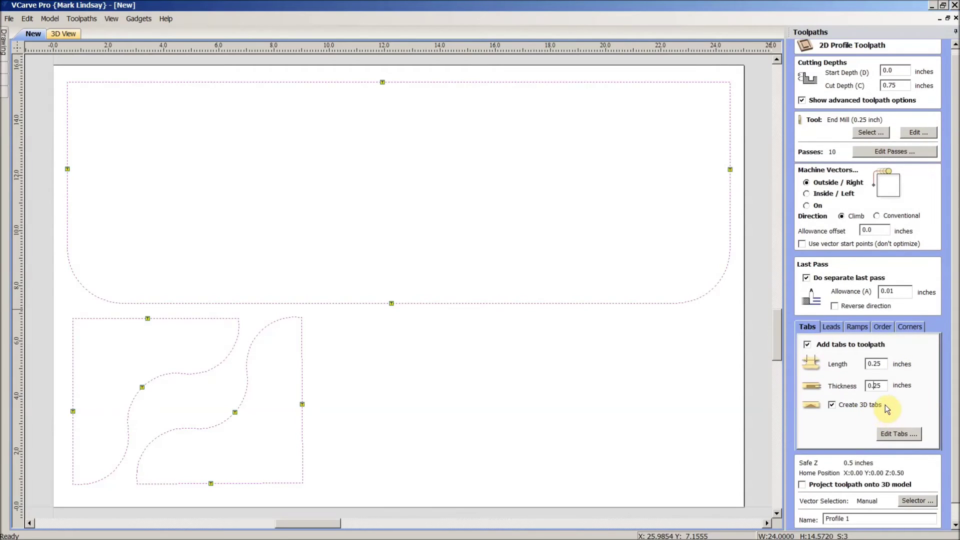
{"action": "left_click", "coordinate": [876, 365]}
{"action": "key", "text": "BackSpace"}
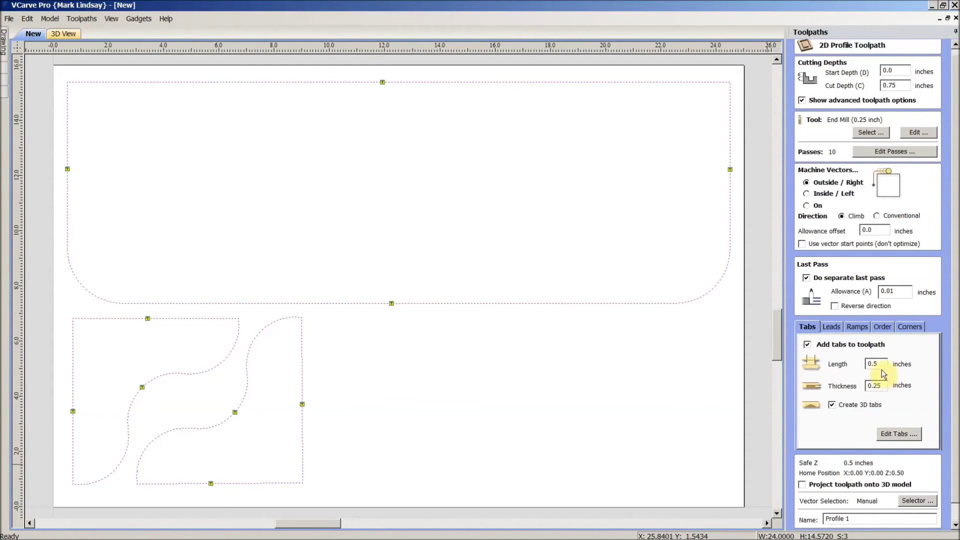
Add smooth ramps with a 2.0 inch distance to the toolpath and calculate it as Profile Cut Out
{"action": "left_click", "coordinate": [858, 326]}
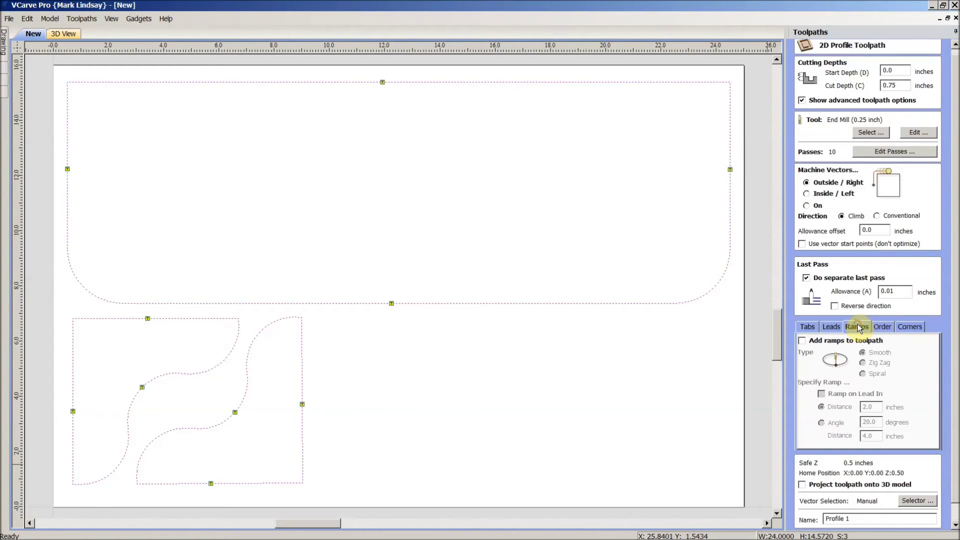
{"action": "left_click", "coordinate": [802, 341]}
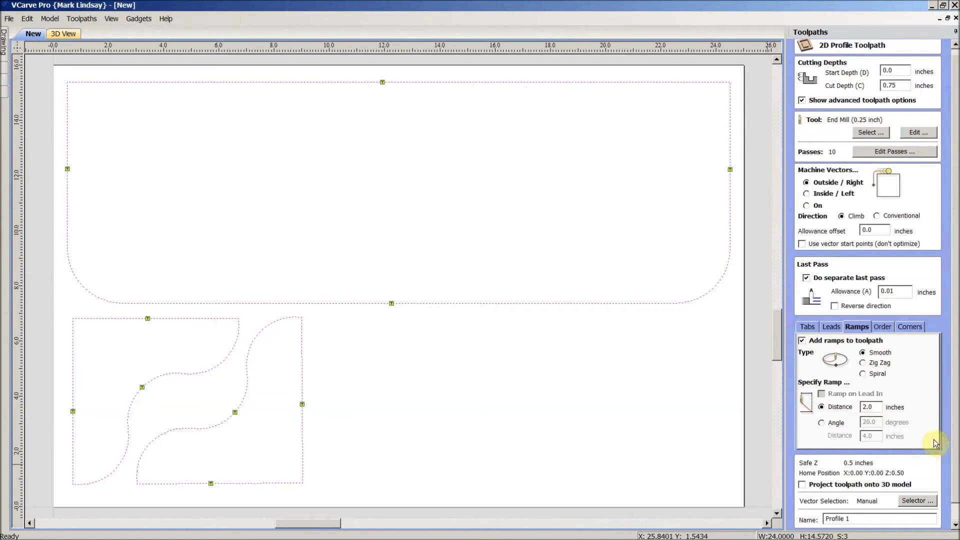
{"action": "scroll", "coordinate": [956, 386], "scroll_direction": "down", "scroll_amount": 1}
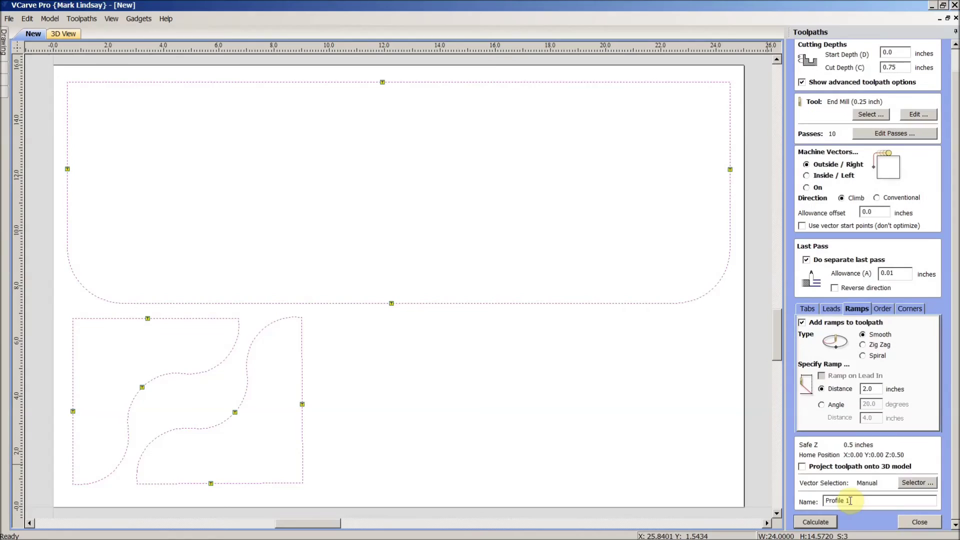
{"action": "double_click", "coordinate": [848, 501]}
{"action": "type", "text": "Cut Out"}
{"action": "left_click", "coordinate": [815, 523]}
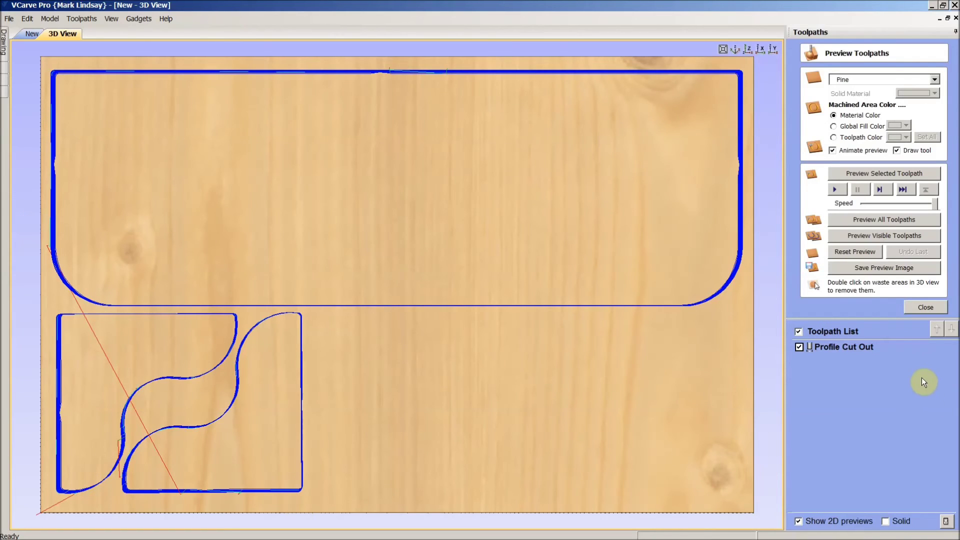
Preview the Profile Cut Out toolpath and examine the shape of the 3D tabs along the shelf's bottom edge
{"action": "left_click", "coordinate": [882, 173]}
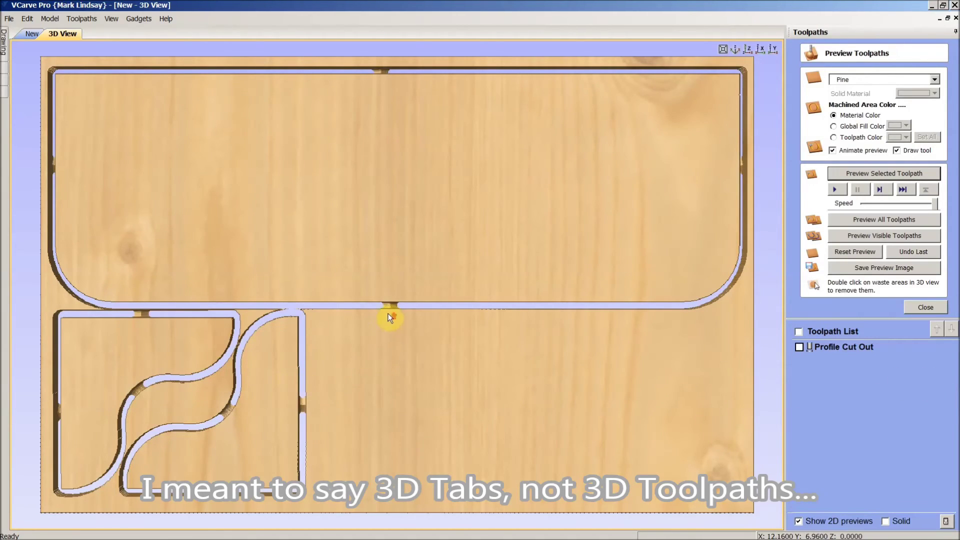
{"action": "scroll", "coordinate": [382, 327], "scroll_direction": "up", "scroll_amount": 3}
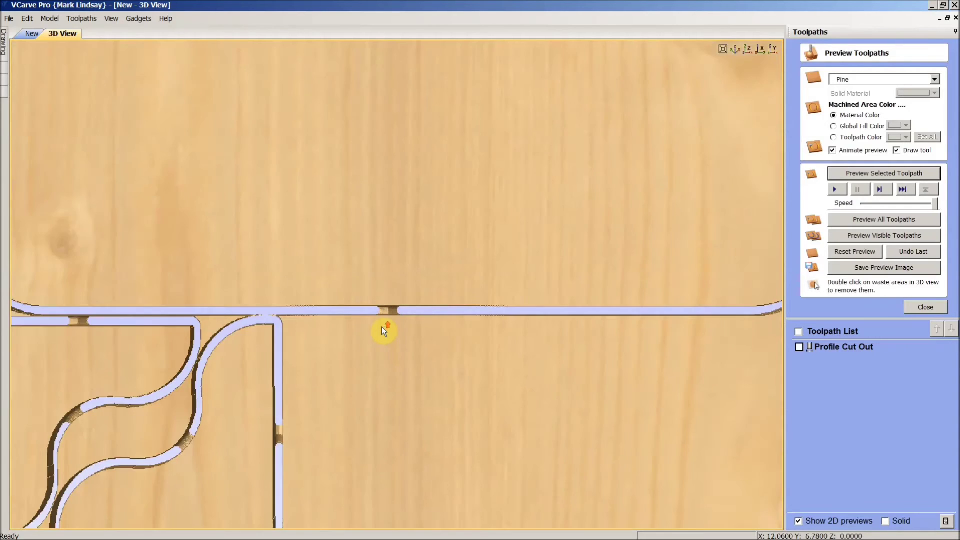
{"action": "middle_click_drag", "start_coordinate": [422, 358], "coordinate": [423, 321]}
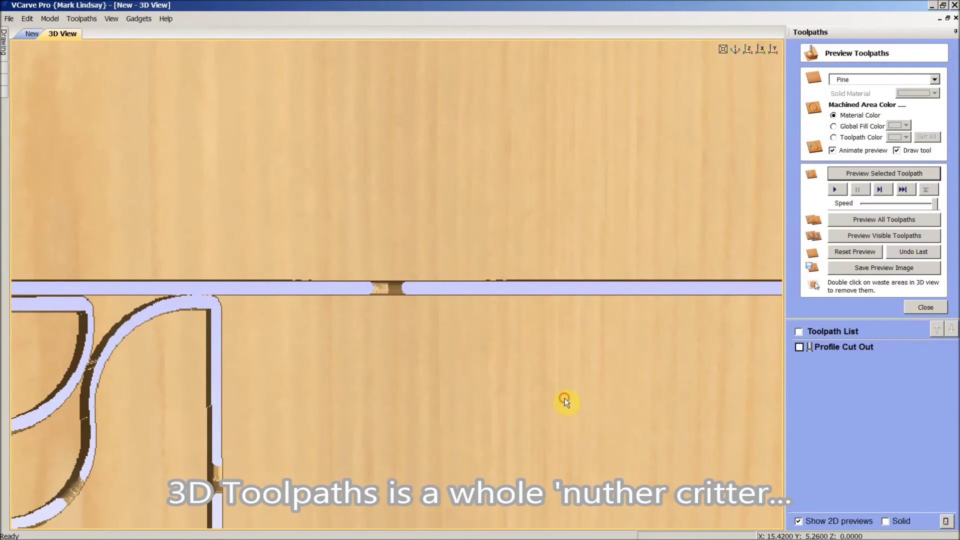
{"action": "left_click_drag", "start_coordinate": [564, 400], "coordinate": [685, 301]}
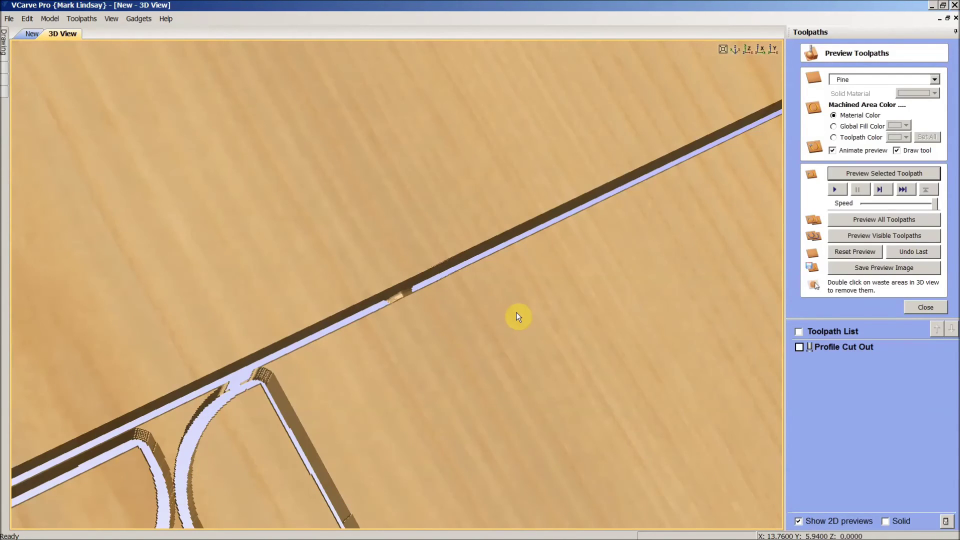
{"action": "left_click_drag", "start_coordinate": [516, 312], "coordinate": [413, 381]}
{"action": "left_click_drag", "start_coordinate": [255, 380], "coordinate": [352, 386]}
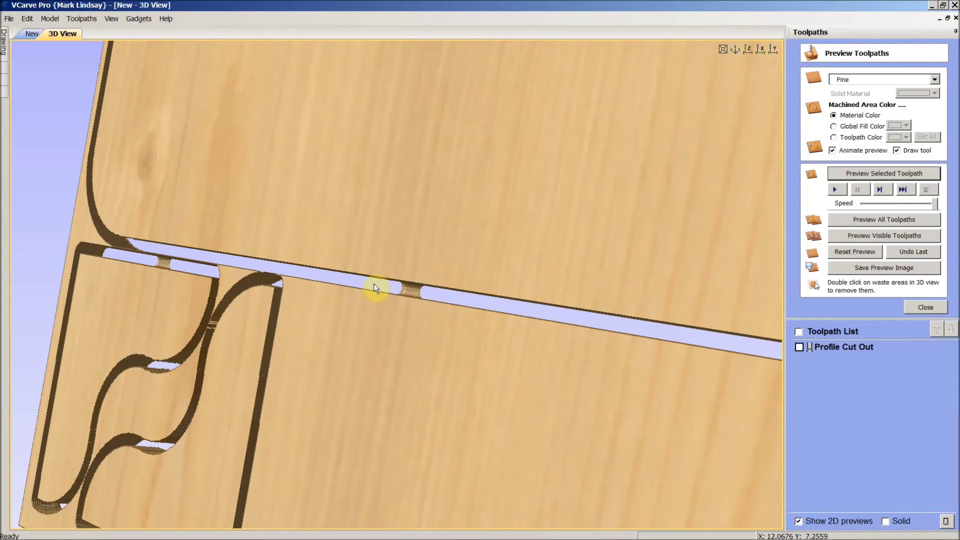
{"action": "left_click_drag", "start_coordinate": [449, 290], "coordinate": [369, 347]}
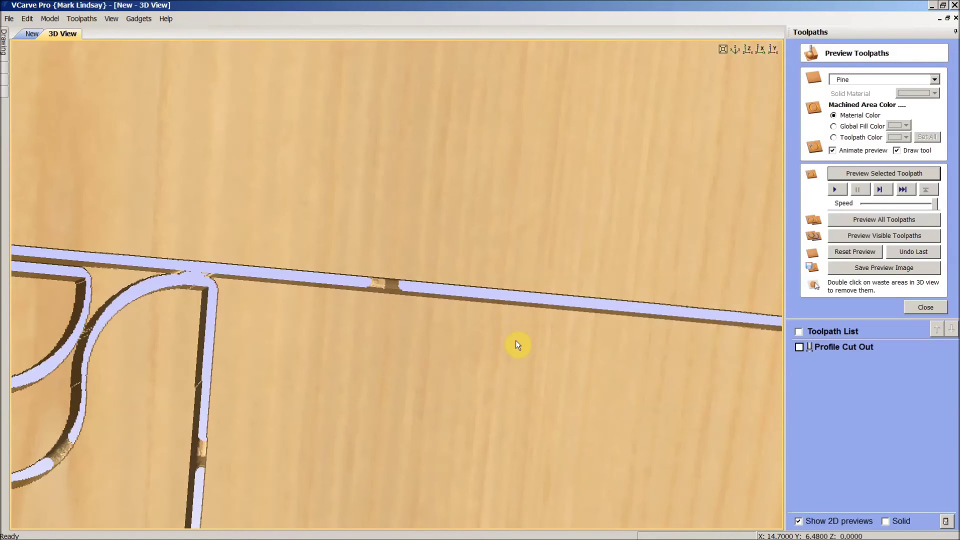
{"action": "left_click_drag", "start_coordinate": [361, 352], "coordinate": [398, 325]}
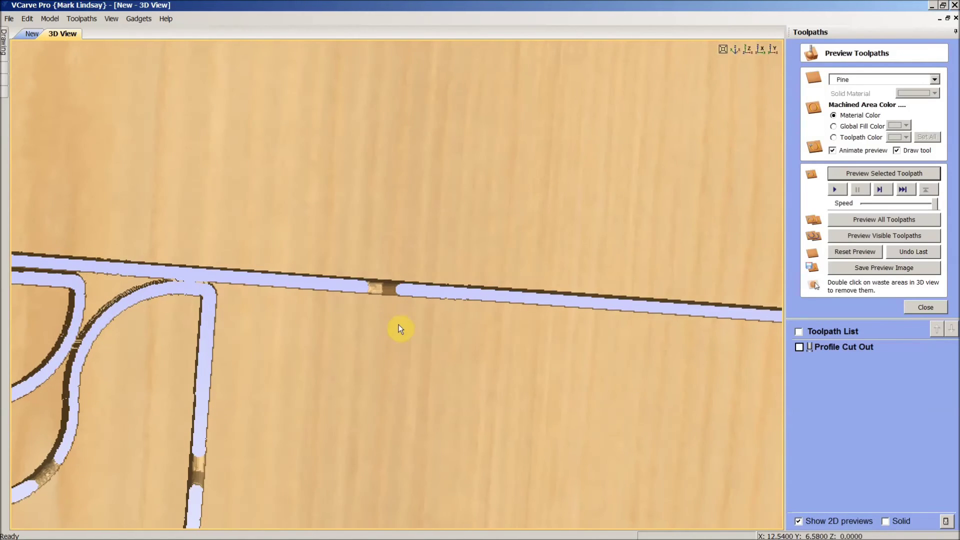
{"action": "left_click", "coordinate": [749, 50]}
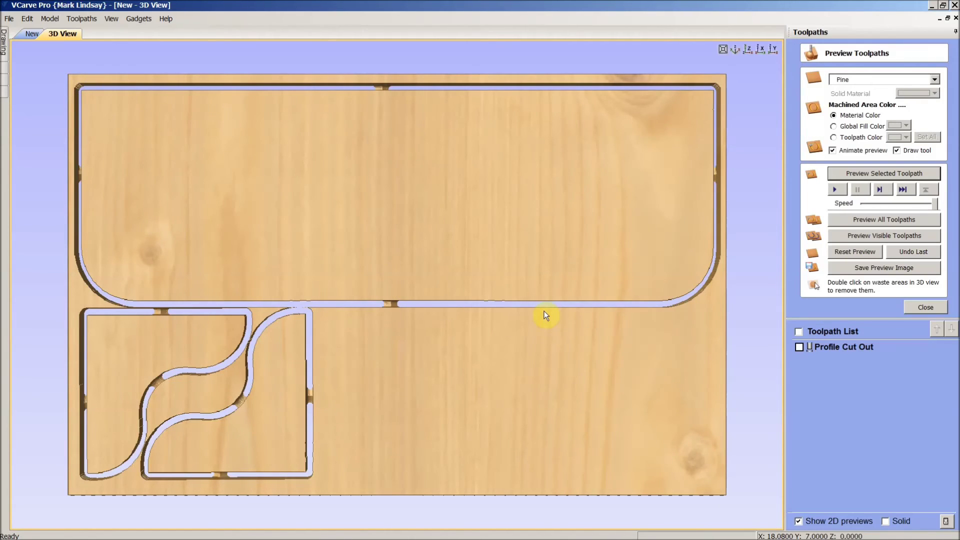
{"action": "left_click", "coordinate": [926, 307]}
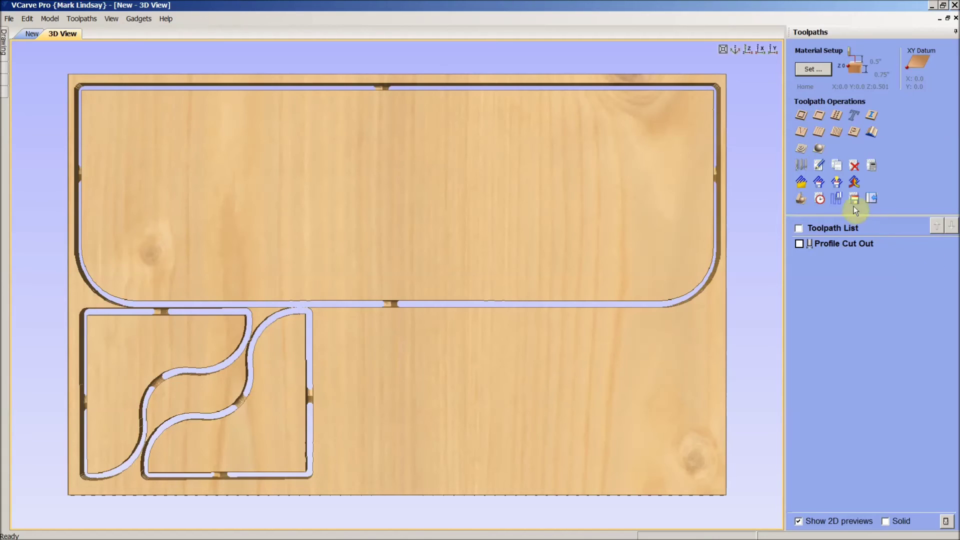
Save the visible Profile Cut Out toolpath as the Mach2/3 Arcs (inch) file ".25 inch straight end mill Profile Cut Out.txt" in SketchUp Vid
{"action": "left_click", "coordinate": [800, 243]}
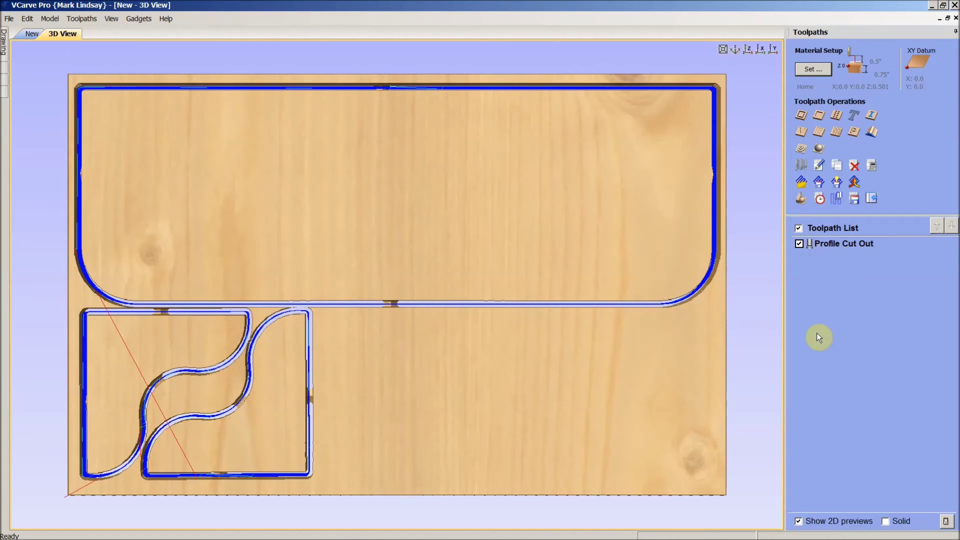
{"action": "left_click", "coordinate": [854, 198]}
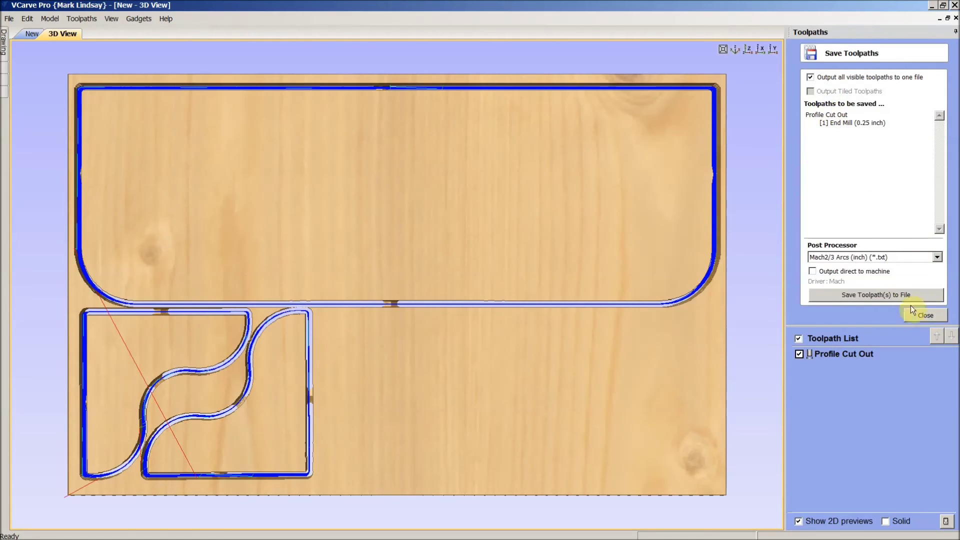
{"action": "left_click", "coordinate": [893, 299]}
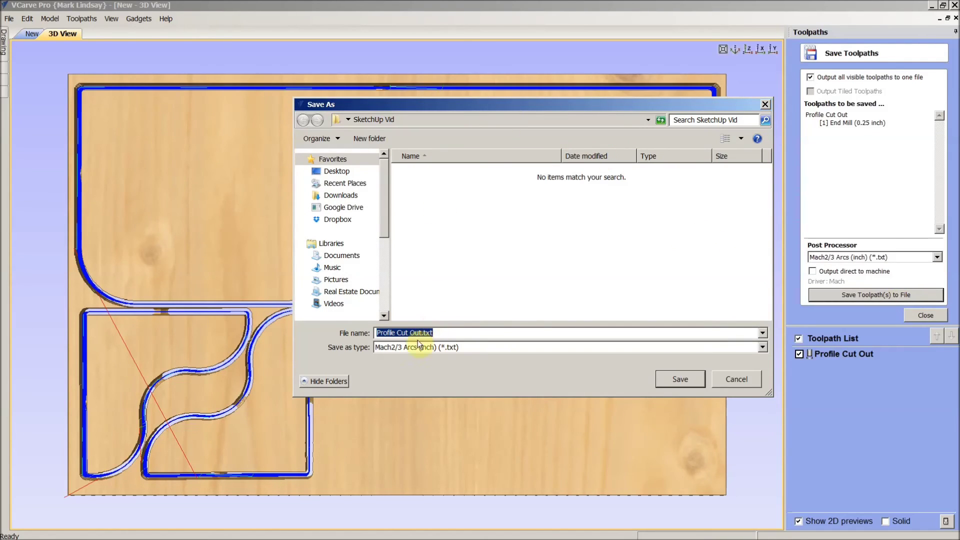
{"action": "left_click", "coordinate": [377, 333]}
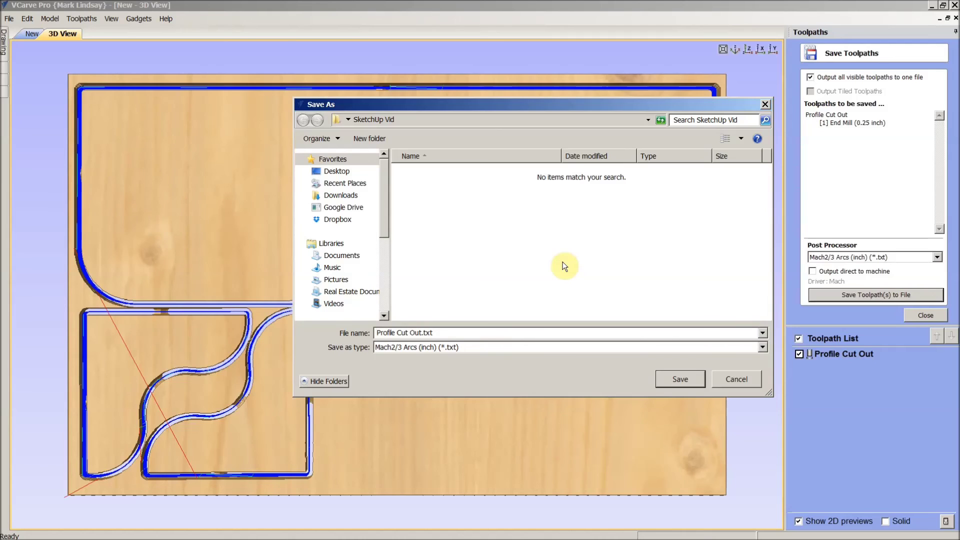
{"action": "type", "text": ".25"}
{"action": "type", "text": "inch straight e"}
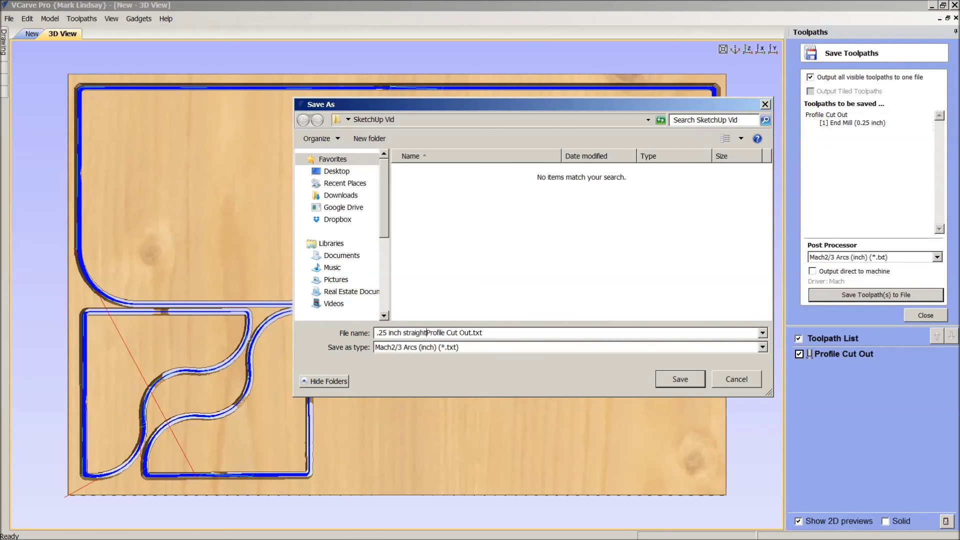
{"action": "type", "text": "nd mill"}
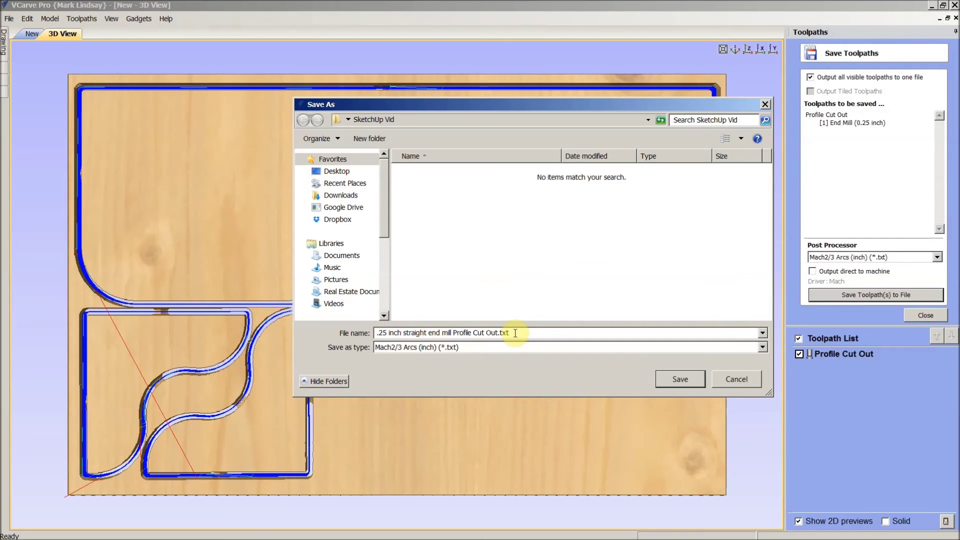
{"action": "left_click", "coordinate": [679, 379]}
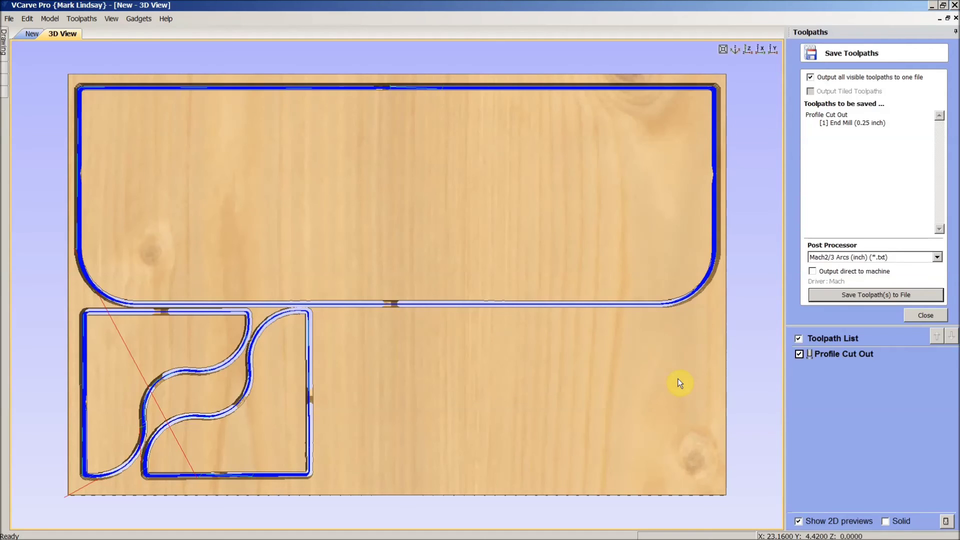
Hide the Profile Cut Out toolpath and reset the 3D preview to the uncut material
{"action": "left_click", "coordinate": [800, 356]}
{"action": "left_click", "coordinate": [917, 314]}
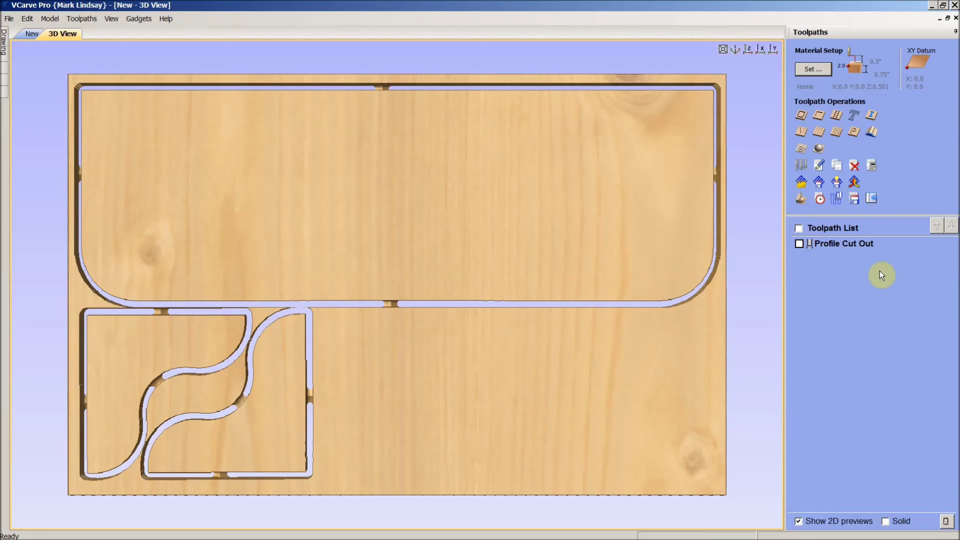
{"action": "left_click", "coordinate": [803, 199]}
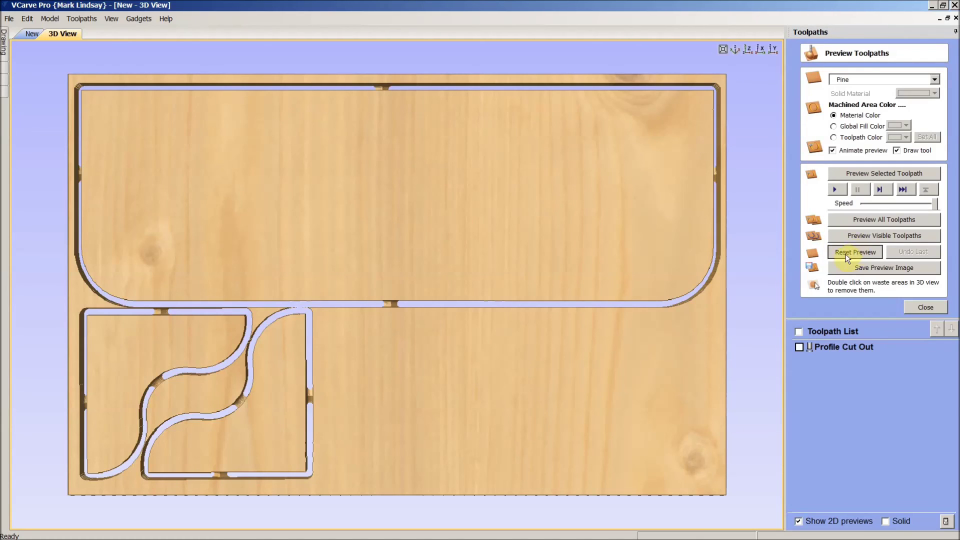
{"action": "left_click", "coordinate": [854, 249]}
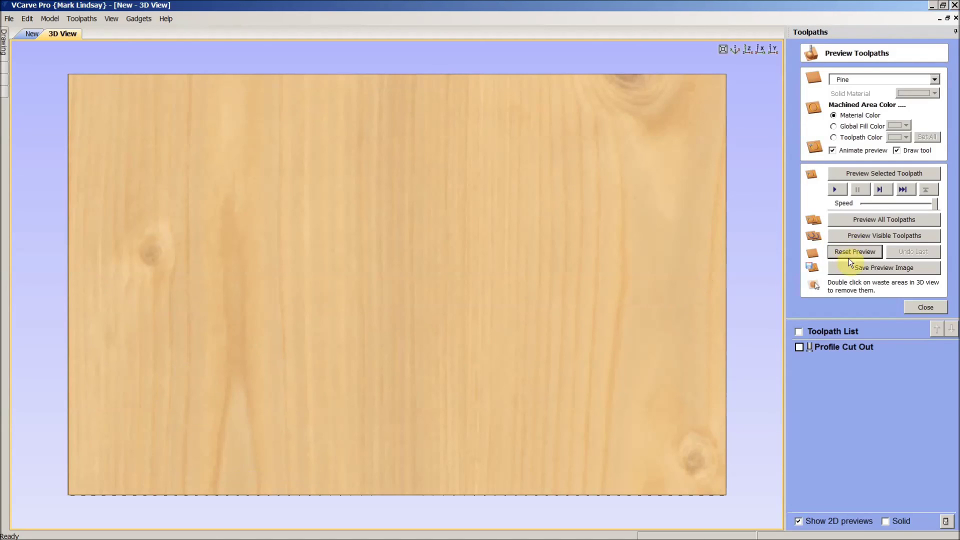
{"action": "left_click", "coordinate": [937, 307]}
Switch the layout back to the drawing tools and show the shelf and bracket vectors in the 2D view
{"action": "left_click", "coordinate": [876, 198]}
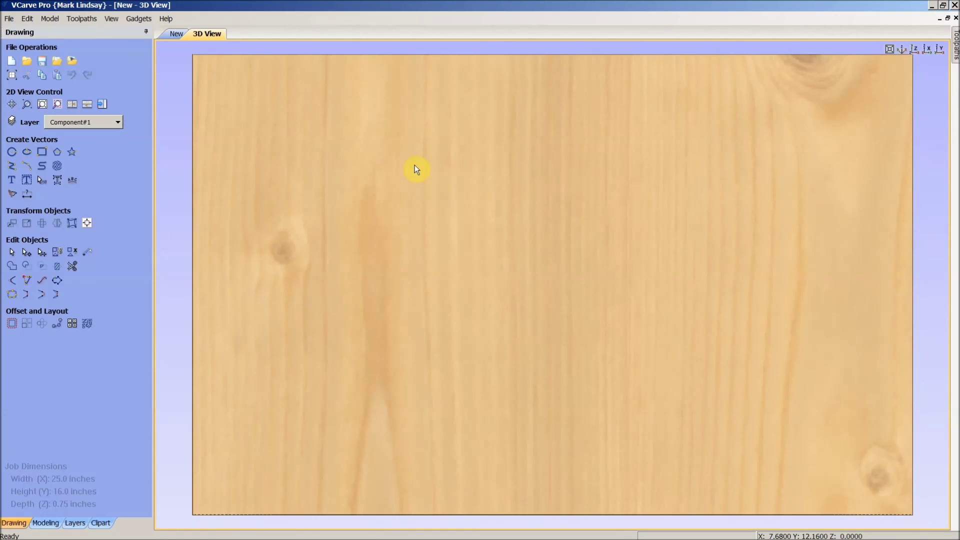
{"action": "left_click", "coordinate": [168, 34]}
{"action": "left_click", "coordinate": [547, 225]}
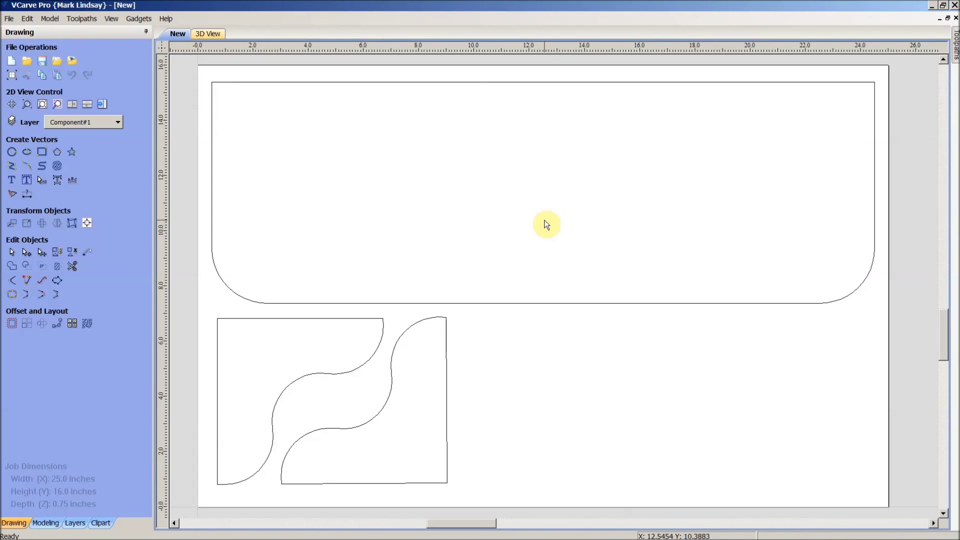
Save the project as "24 inch wide bookshelf.crv" in the SketchUp Vid folder
{"action": "left_click", "coordinate": [10, 19]}
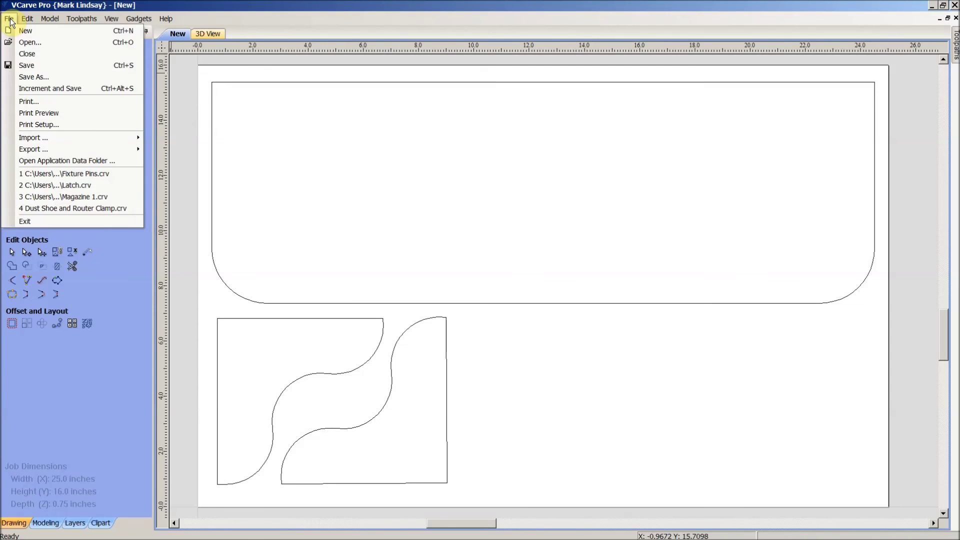
{"action": "left_click", "coordinate": [34, 77]}
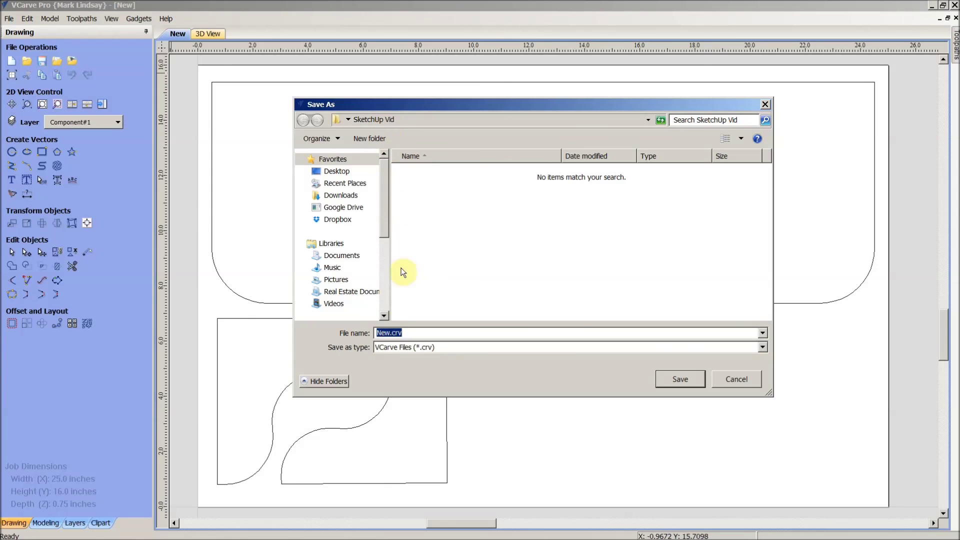
{"action": "left_click", "coordinate": [390, 333]}
{"action": "double_click", "coordinate": [390, 333]}
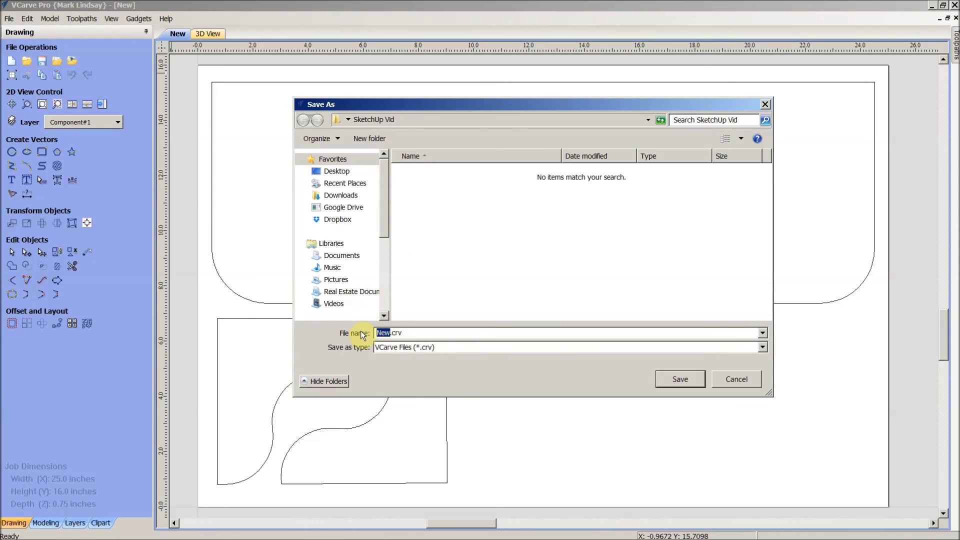
{"action": "type", "text": "24 inch wide bookshelf"}
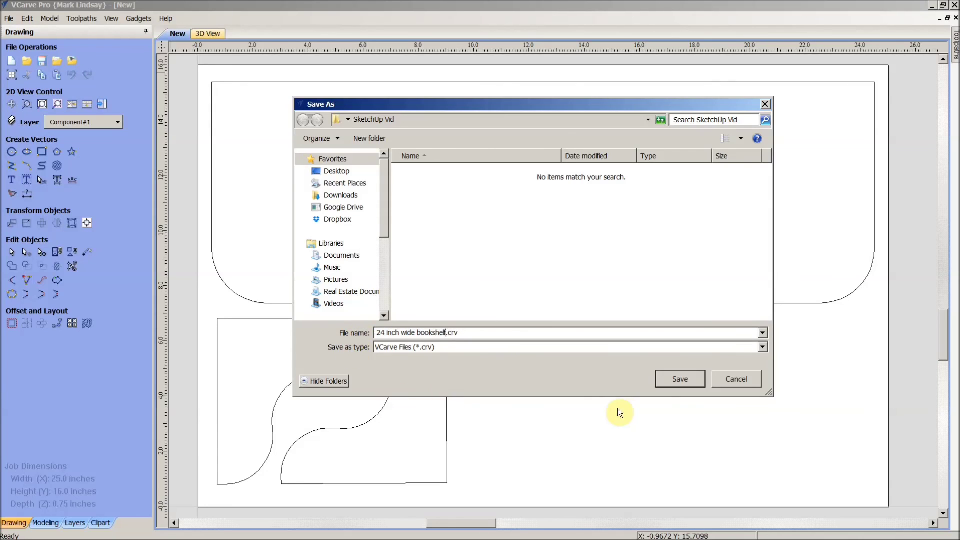
{"action": "left_click", "coordinate": [689, 383]}
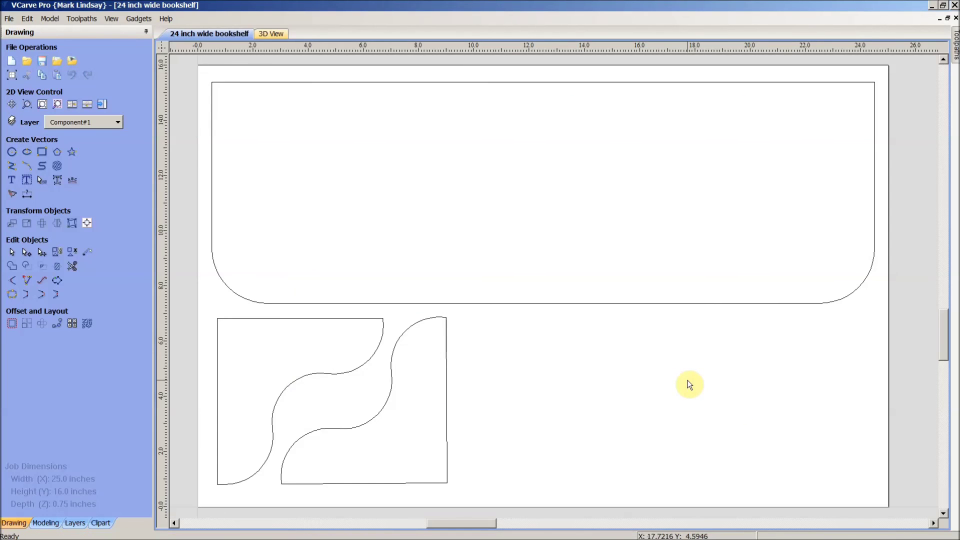